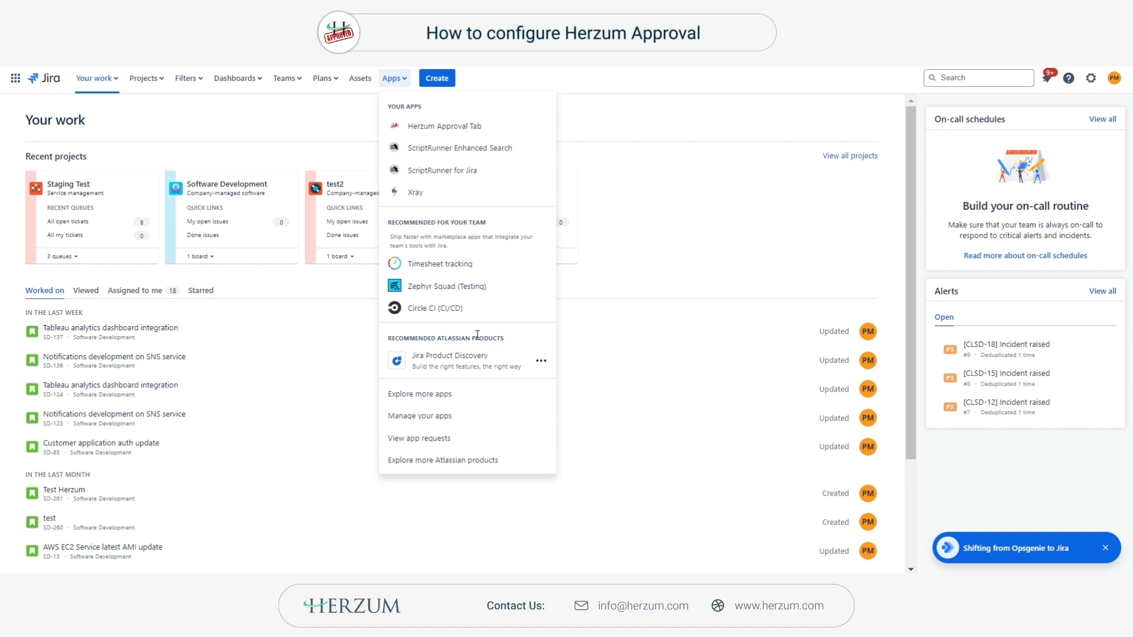
- Open the Approvals configuration of the Herzum Approval app from Jira's app management
left_click(478, 420)
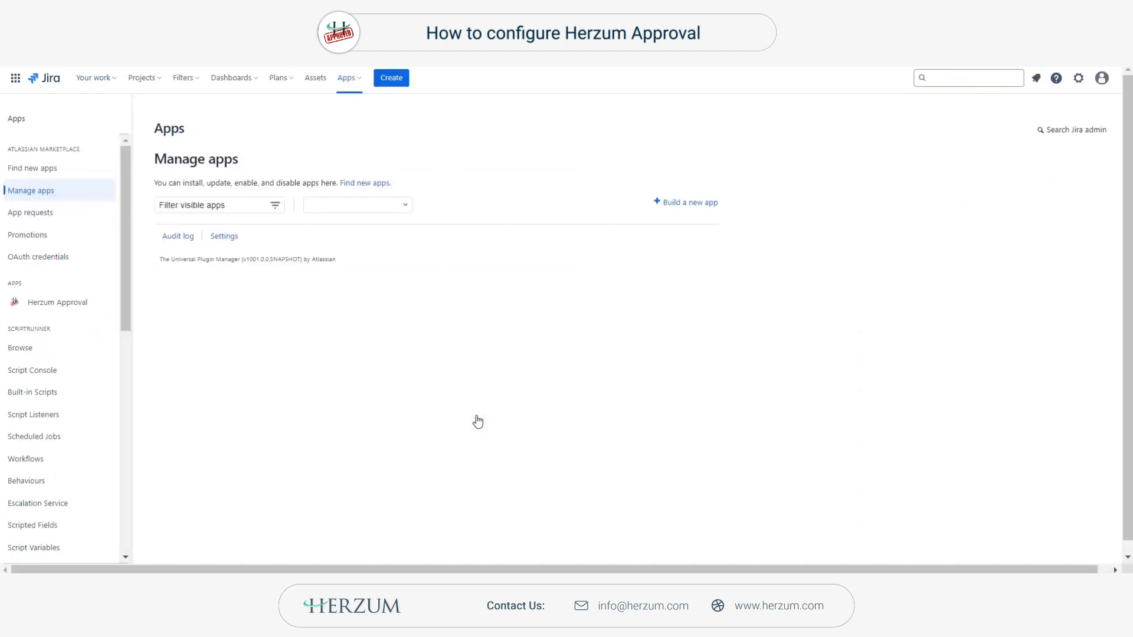
left_click(92, 302)
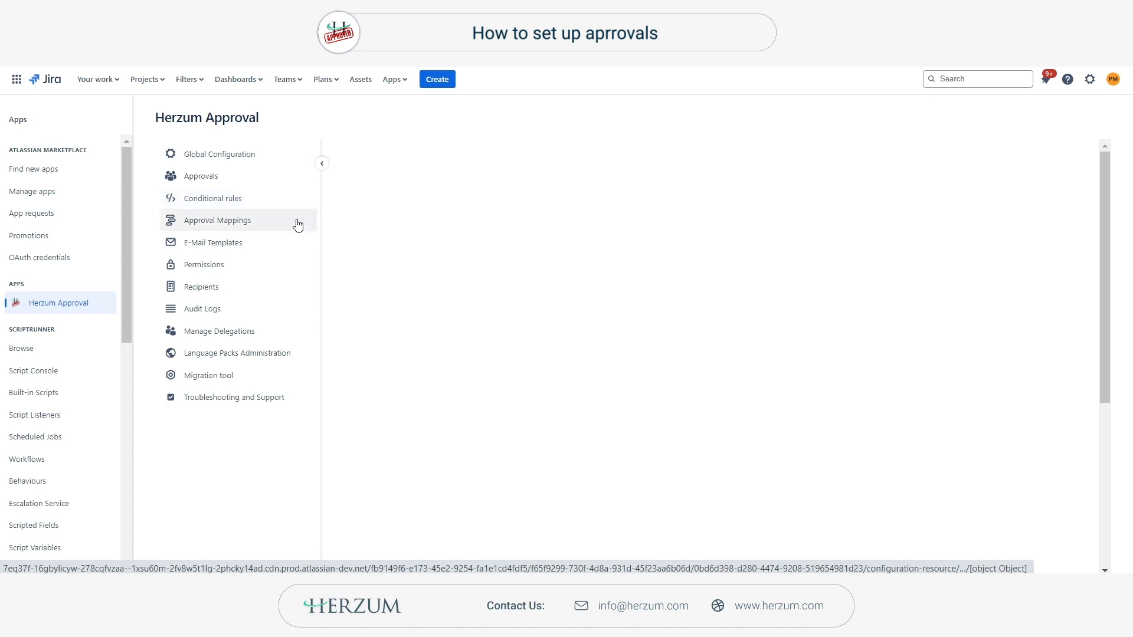
left_click(211, 177)
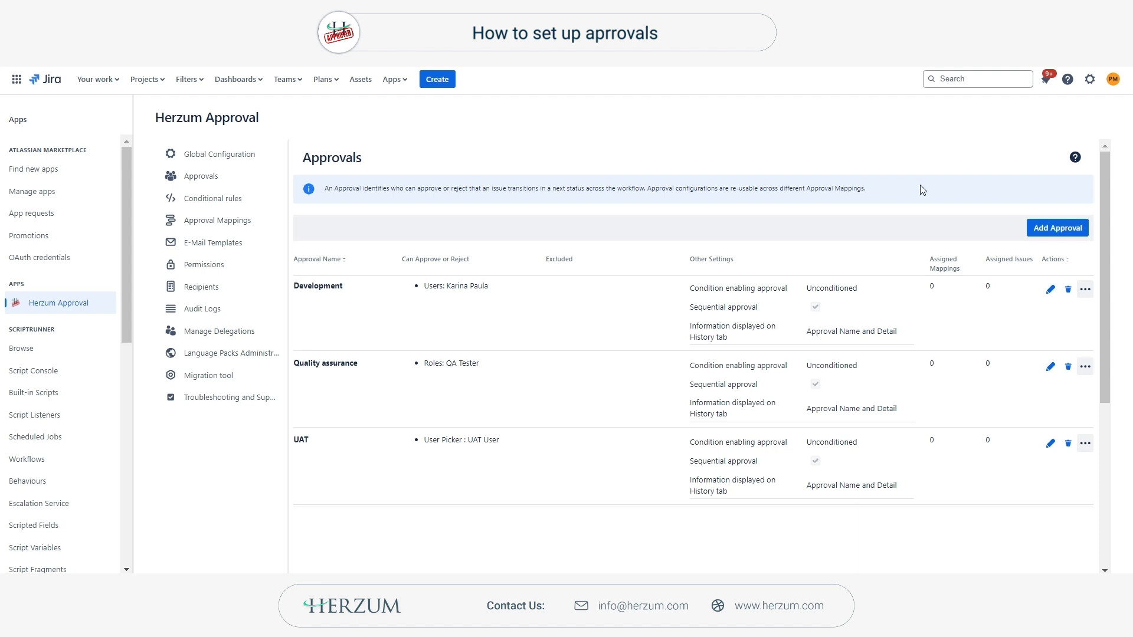
- Review the Development approval's configuration and save it as it is
left_click(1052, 290)
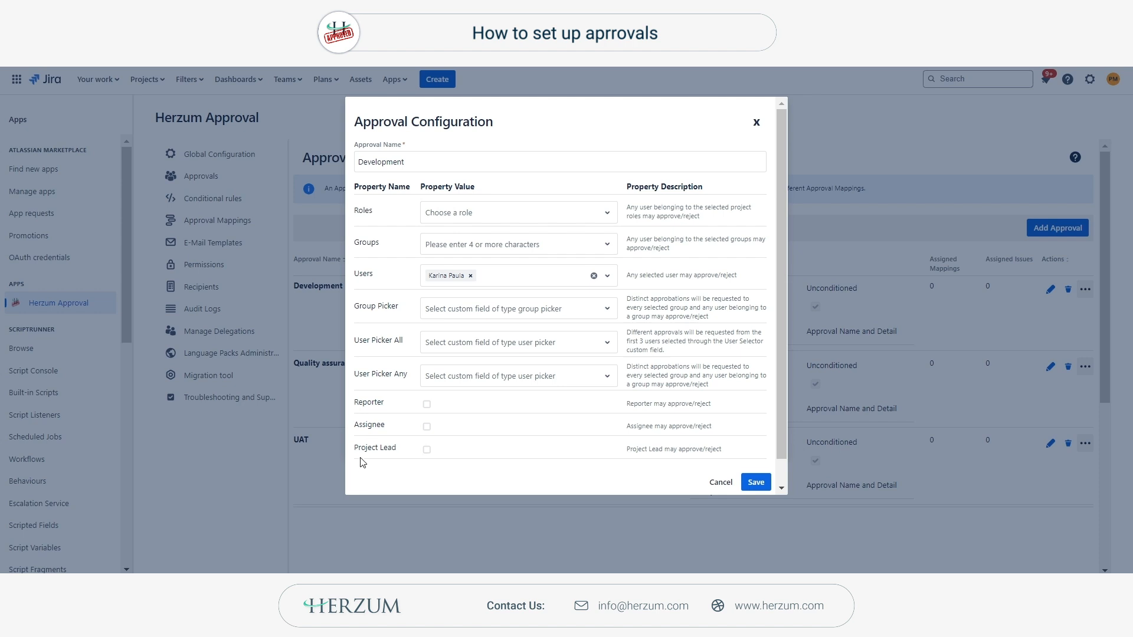
left_click(755, 482)
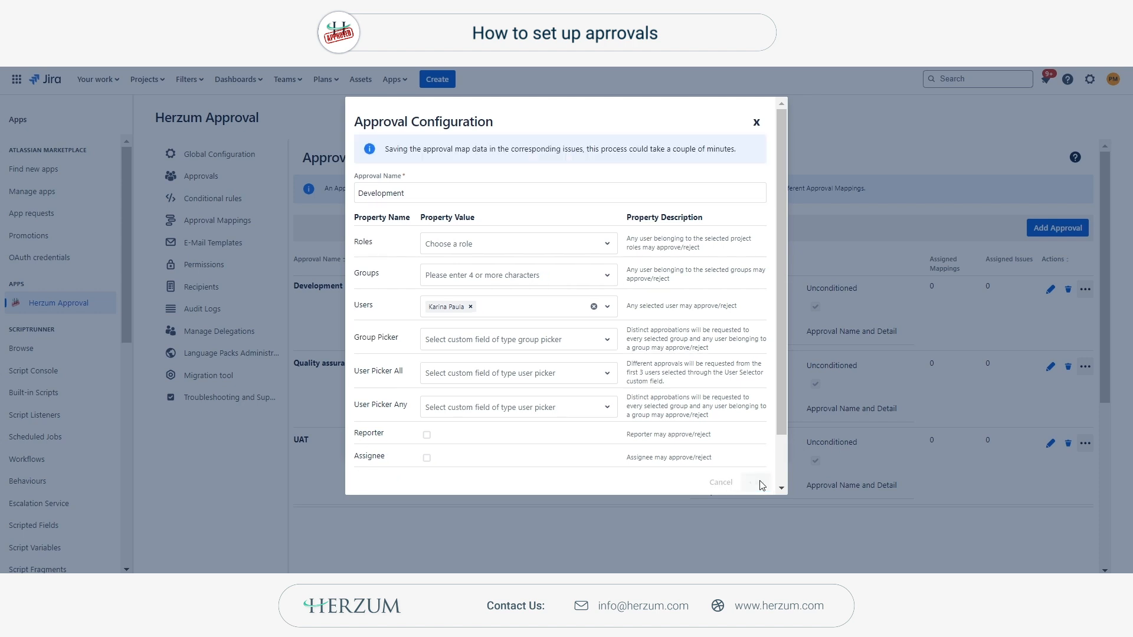
left_click(756, 121)
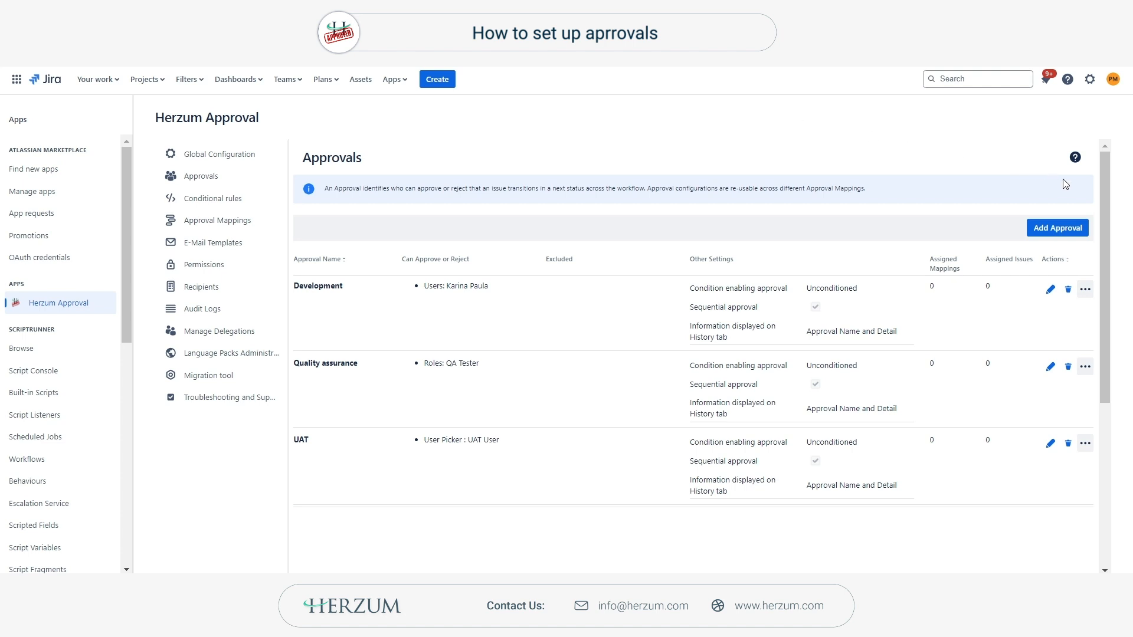
left_click(1049, 234)
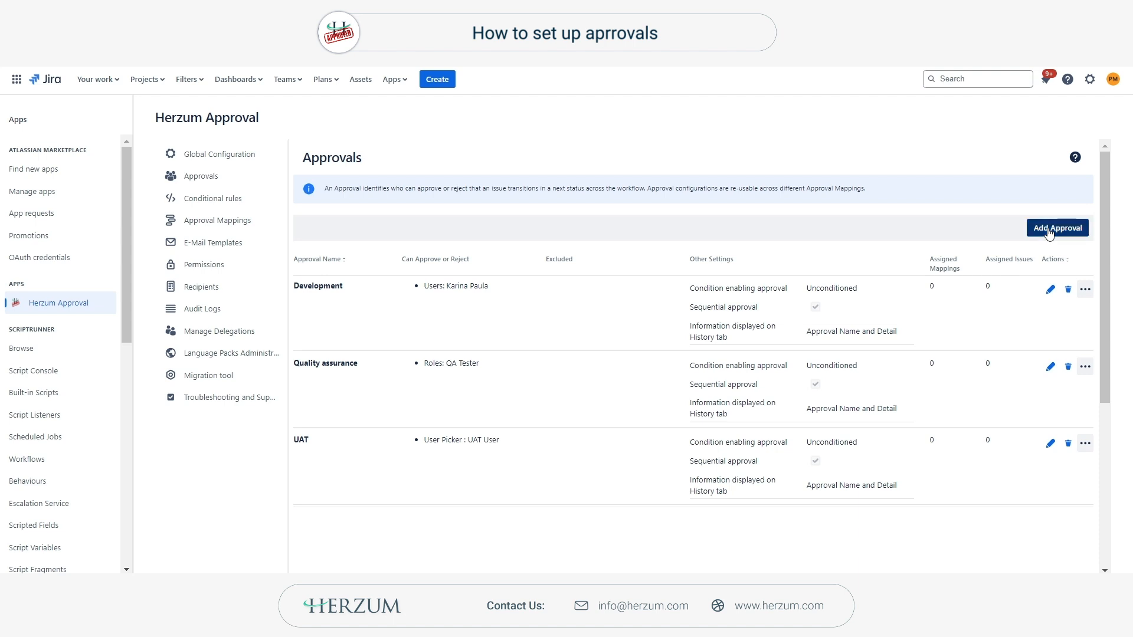
left_click(549, 156)
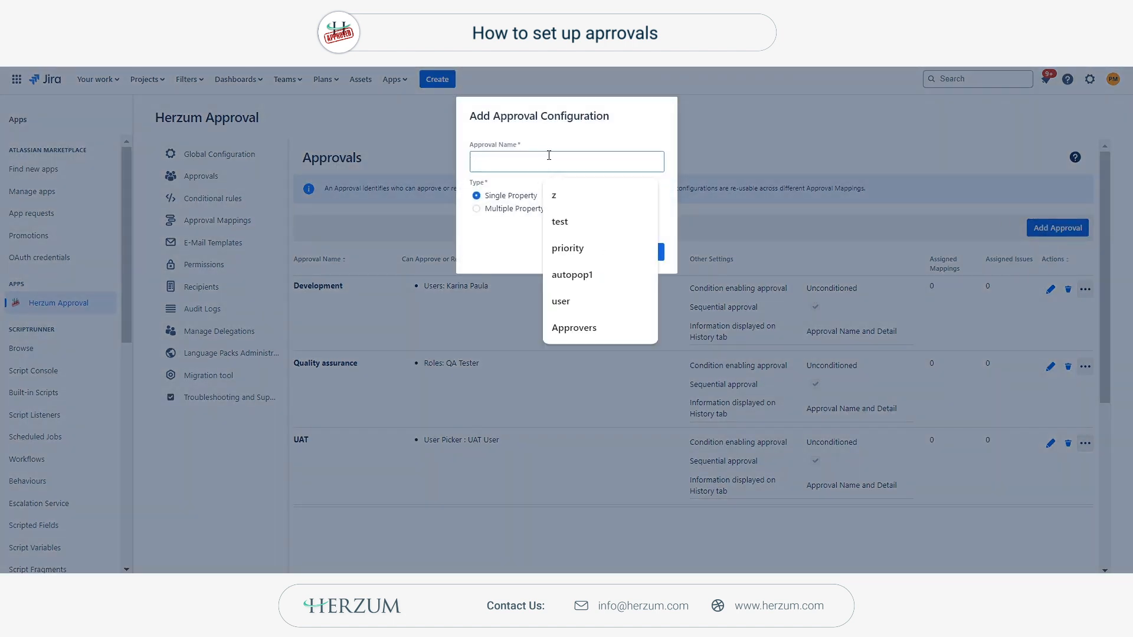
type("Adminis")
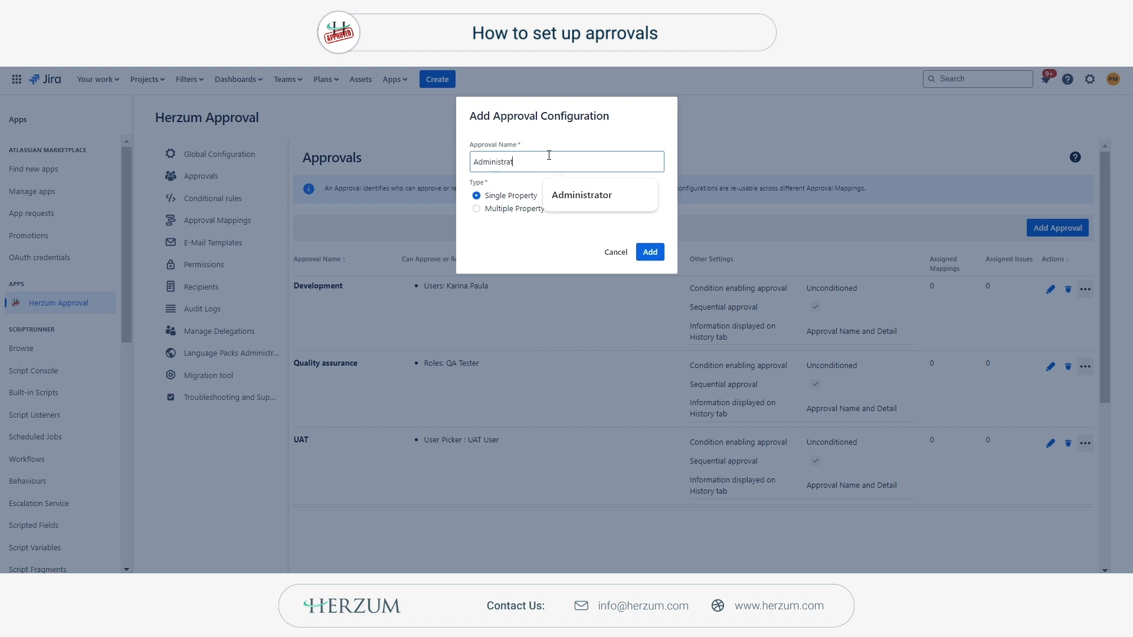
type("trat")
left_click(572, 196)
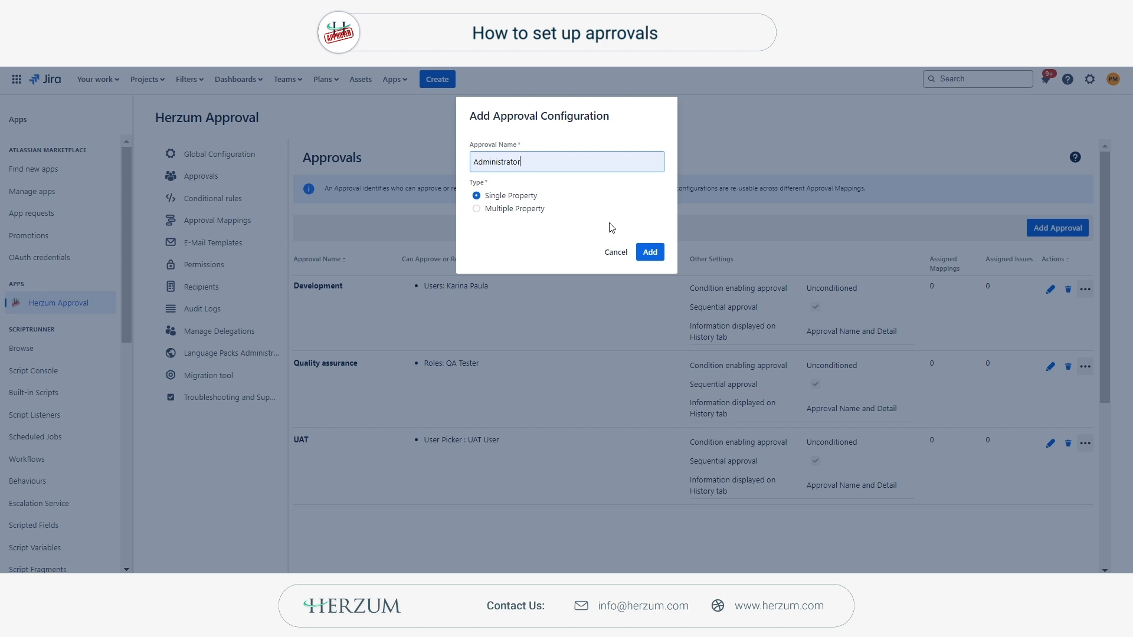
left_click(649, 252)
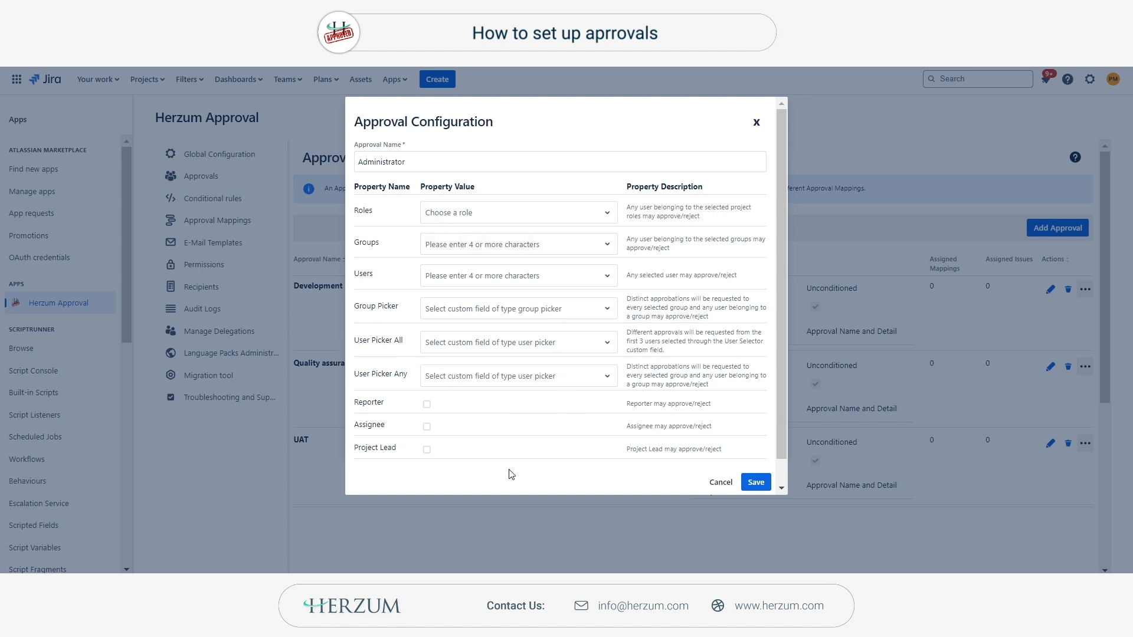
left_click(720, 482)
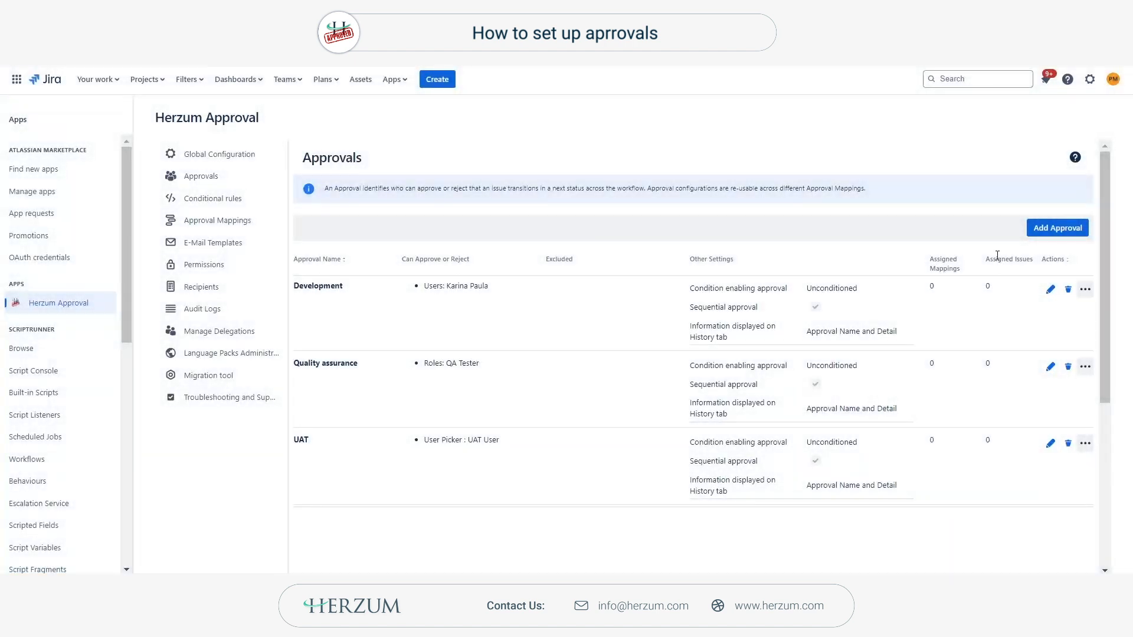
- Add an approval named Administrator of the Multiple Property type
left_click(1042, 229)
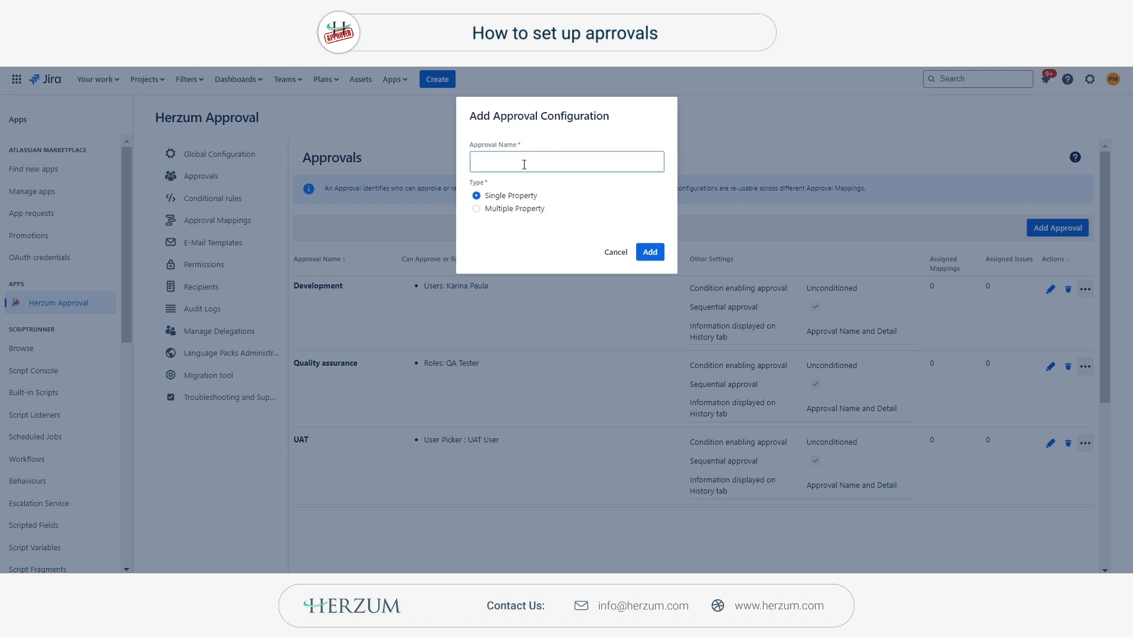
left_click(524, 164)
type("Administrator")
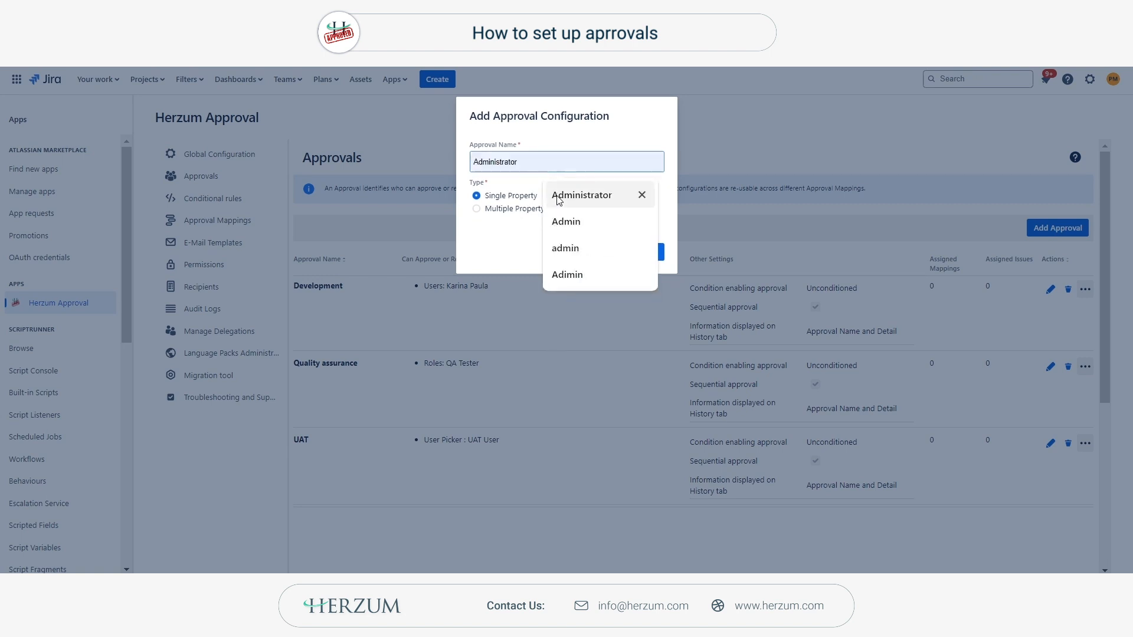
left_click(565, 195)
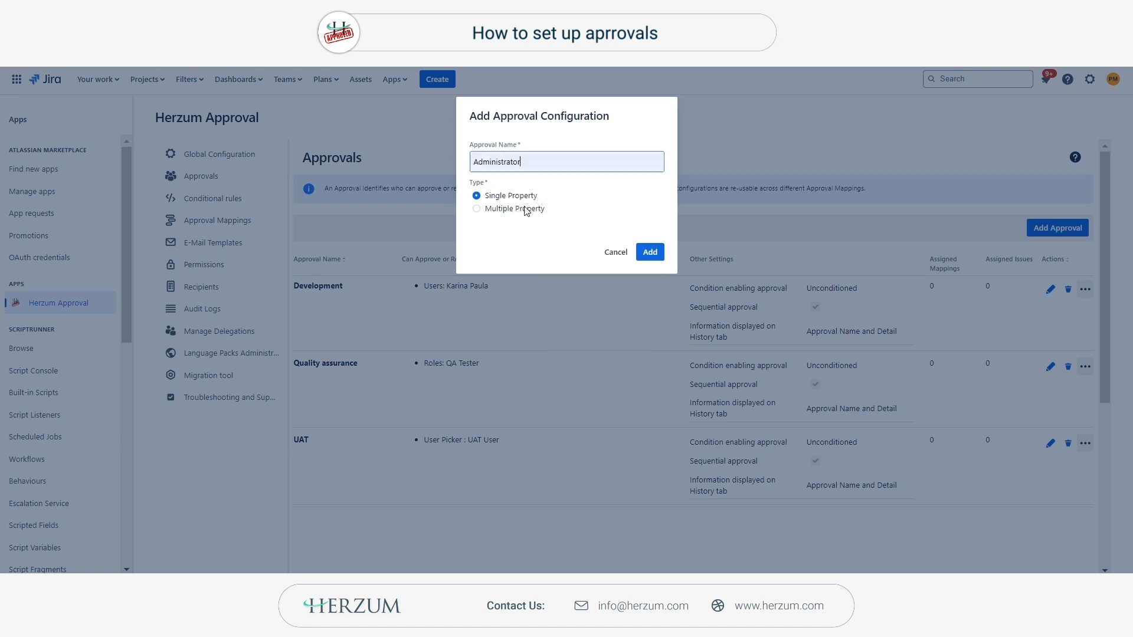
left_click(515, 209)
left_click(649, 253)
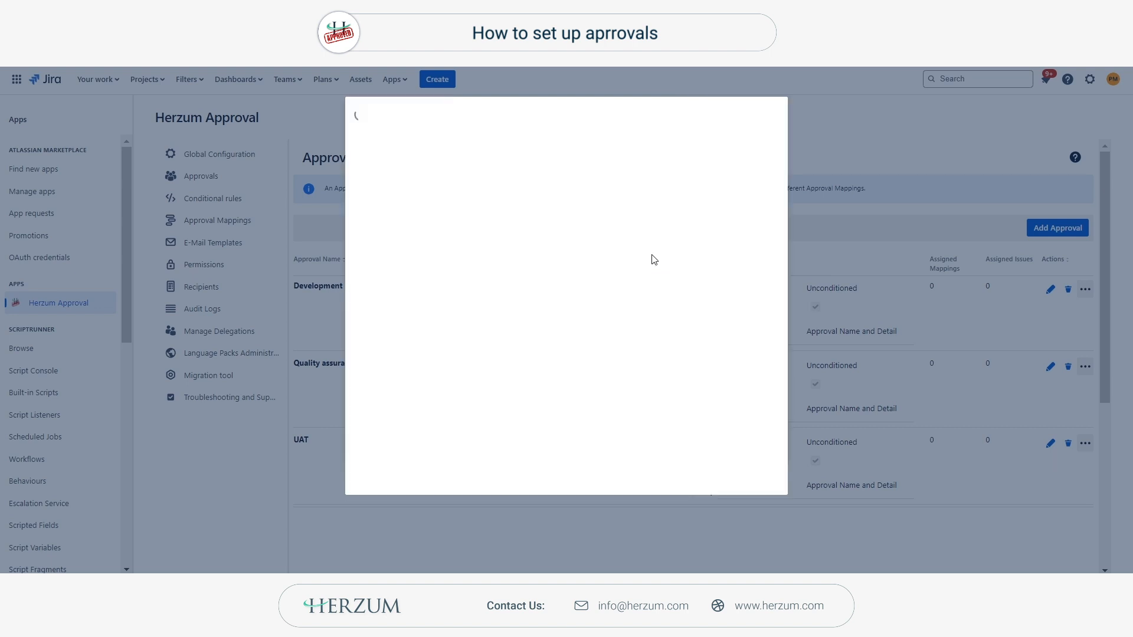
- Allow the Administrators role and the jira-admins group to approve in the Administrator approval
scroll(649, 261, "down", 3)
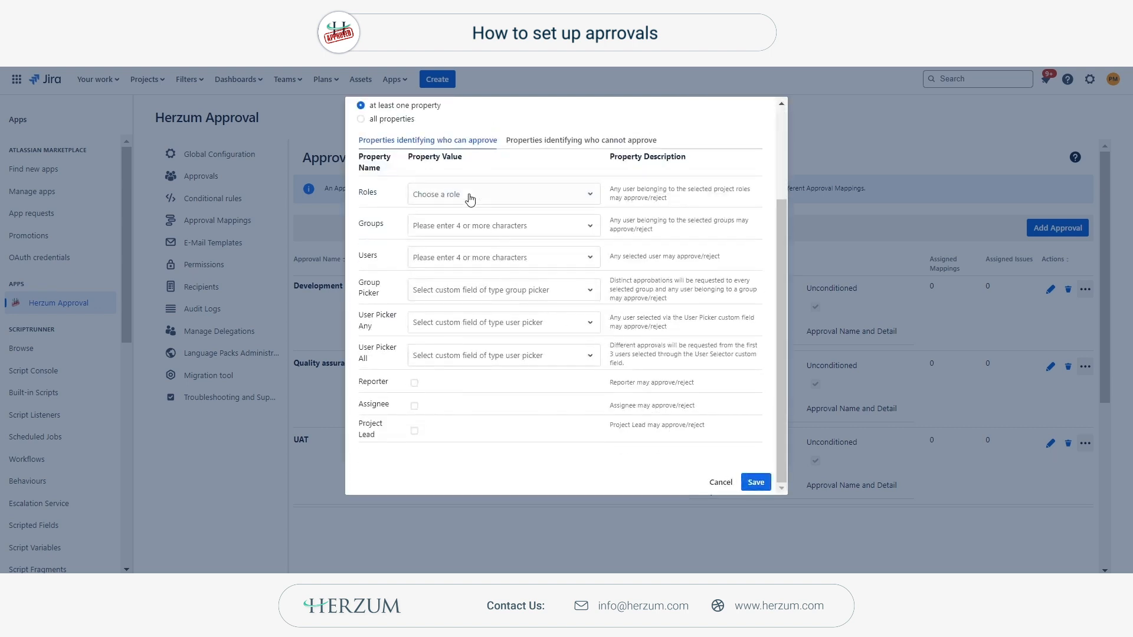
left_click(470, 193)
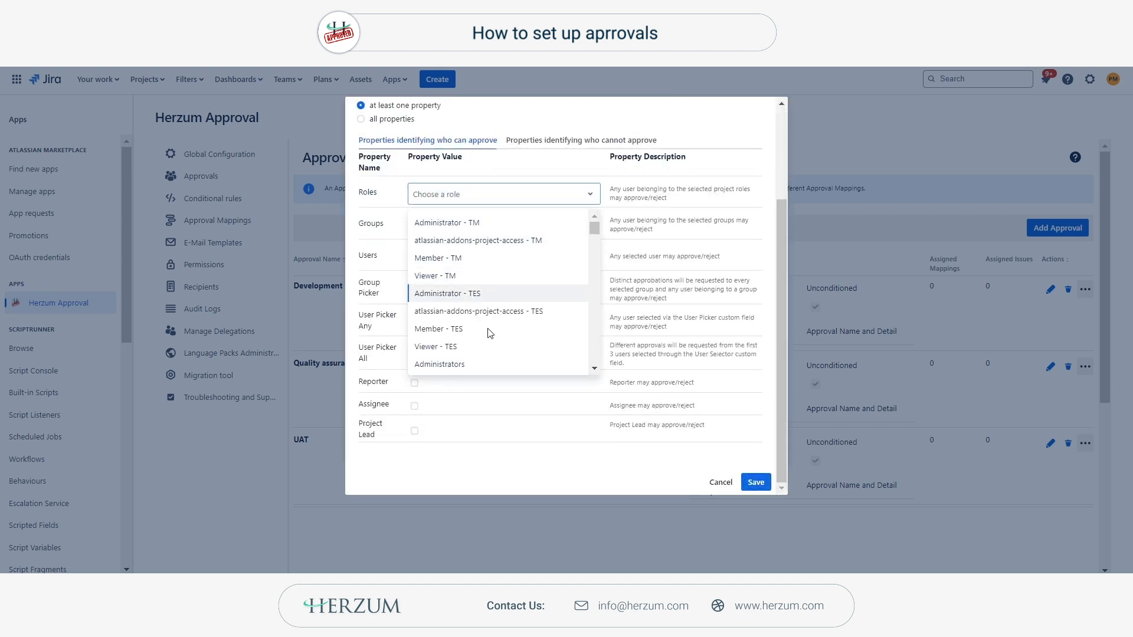
left_click(487, 367)
left_click(430, 224)
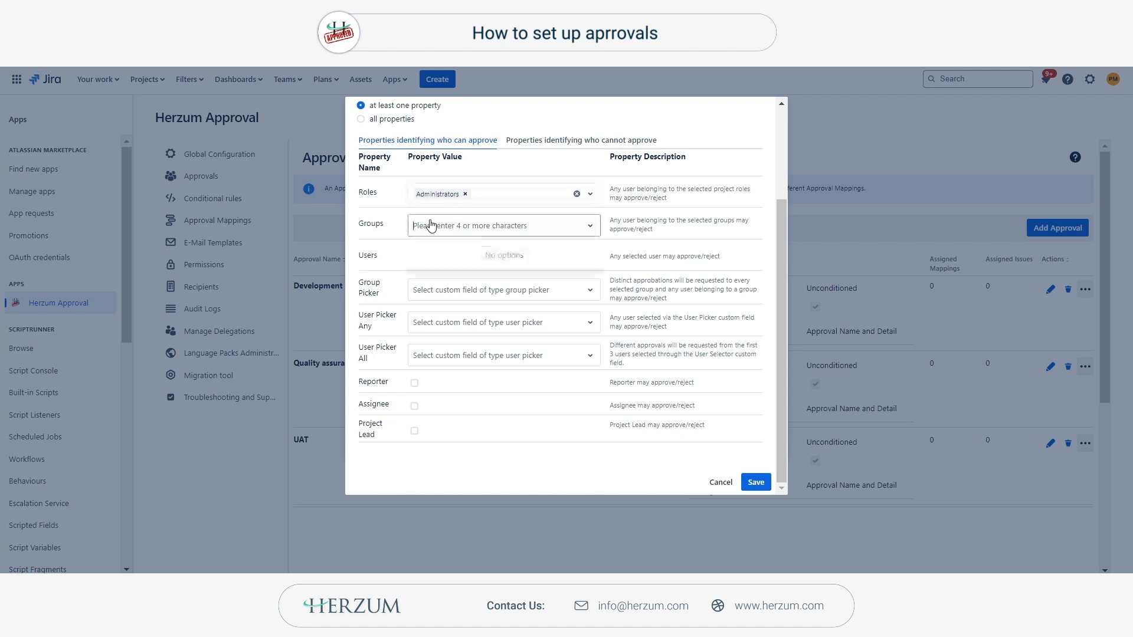
type("jira-")
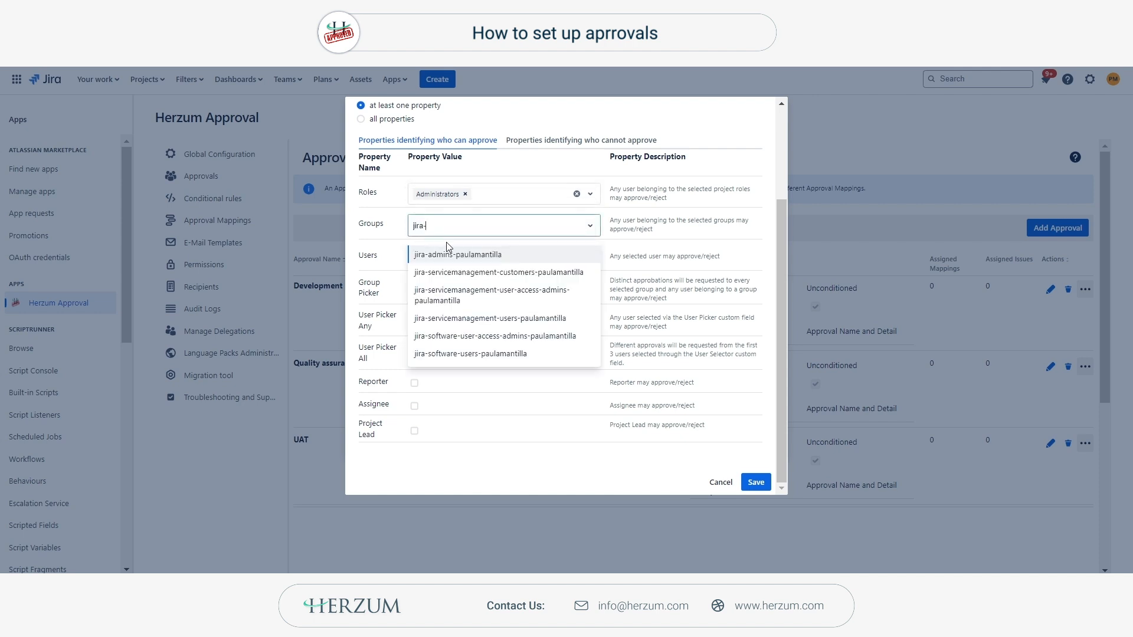
left_click(450, 253)
- Exclude the Reporter from approving and save the Administrator approval configuration
scroll(563, 206, "up", 1)
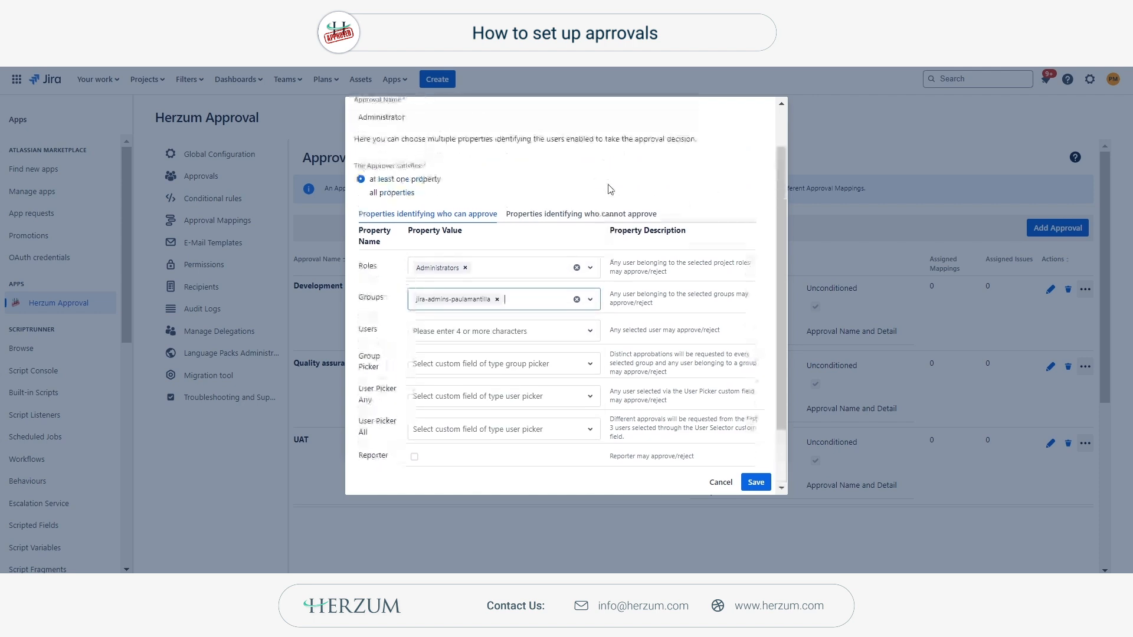
left_click(587, 216)
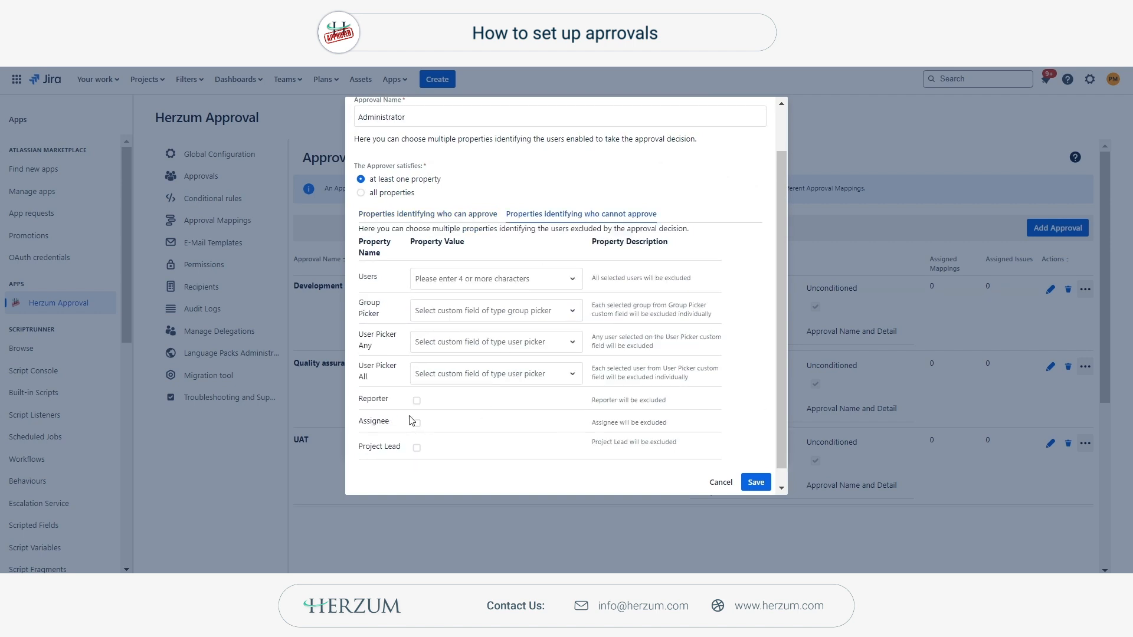
scroll(418, 405, "down", 1)
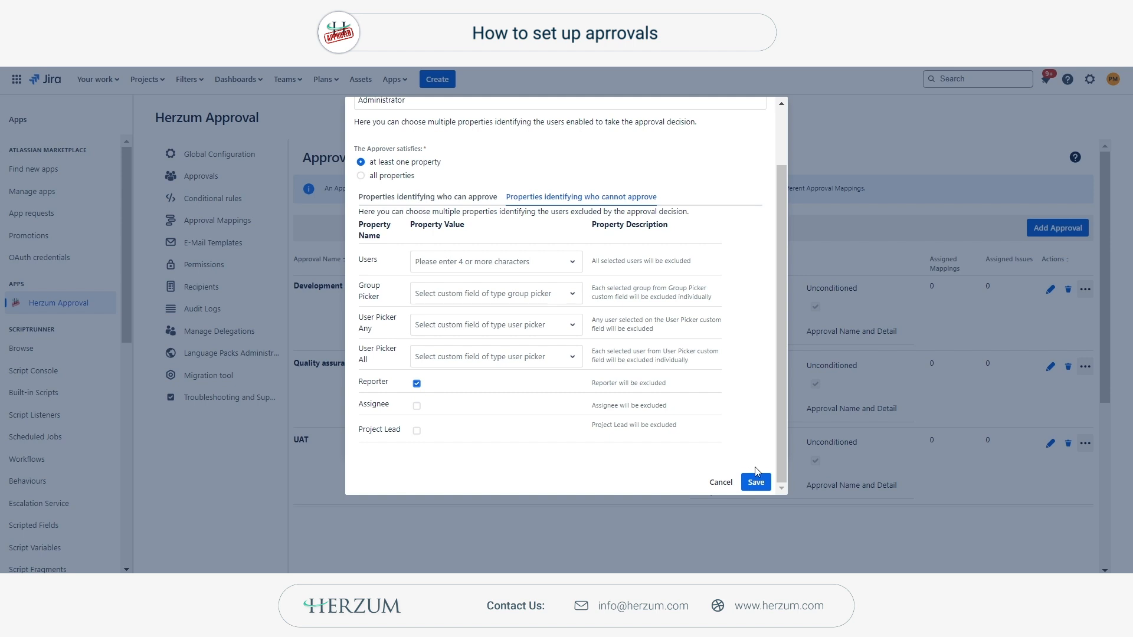
left_click(440, 198)
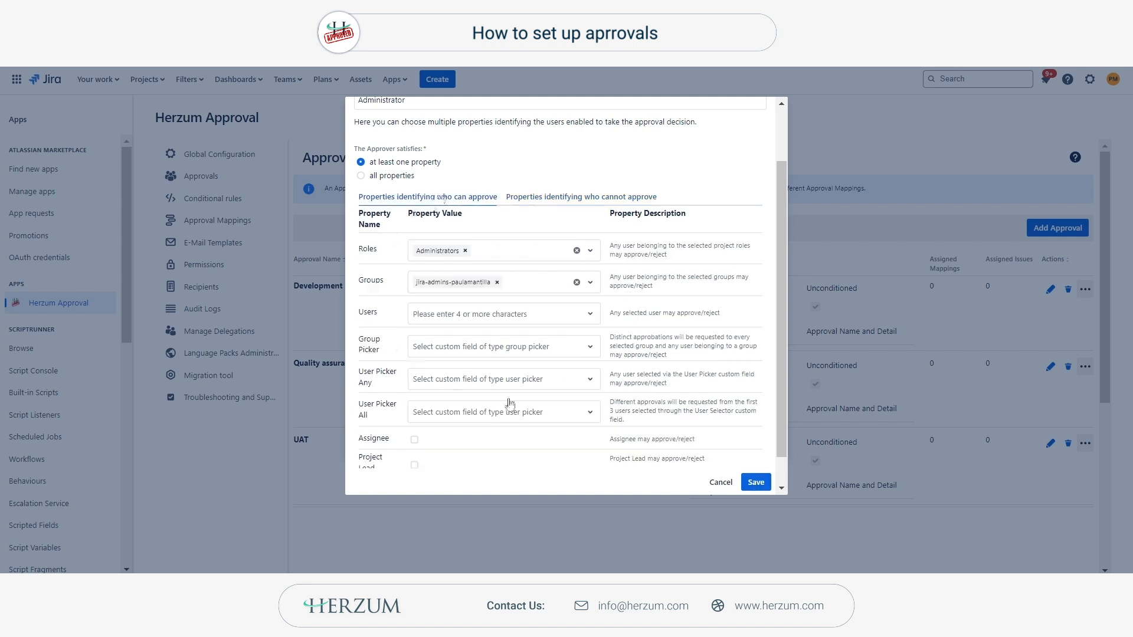
left_click(761, 483)
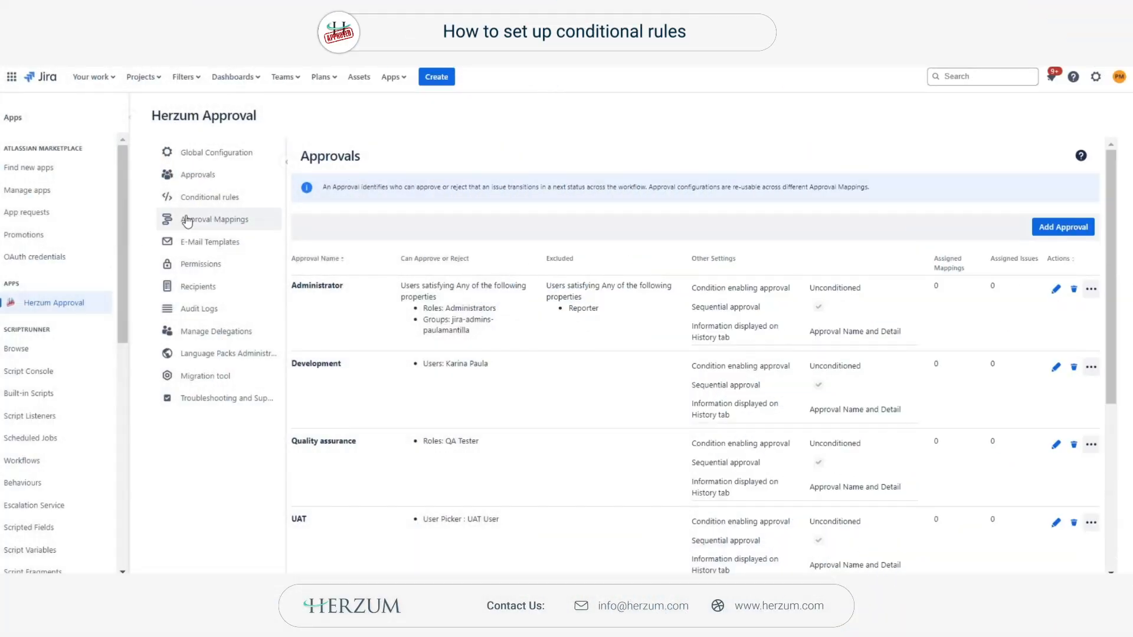
- Try to set the conditional rule "priority" as the condition enabling the Administrator approval
left_click(216, 198)
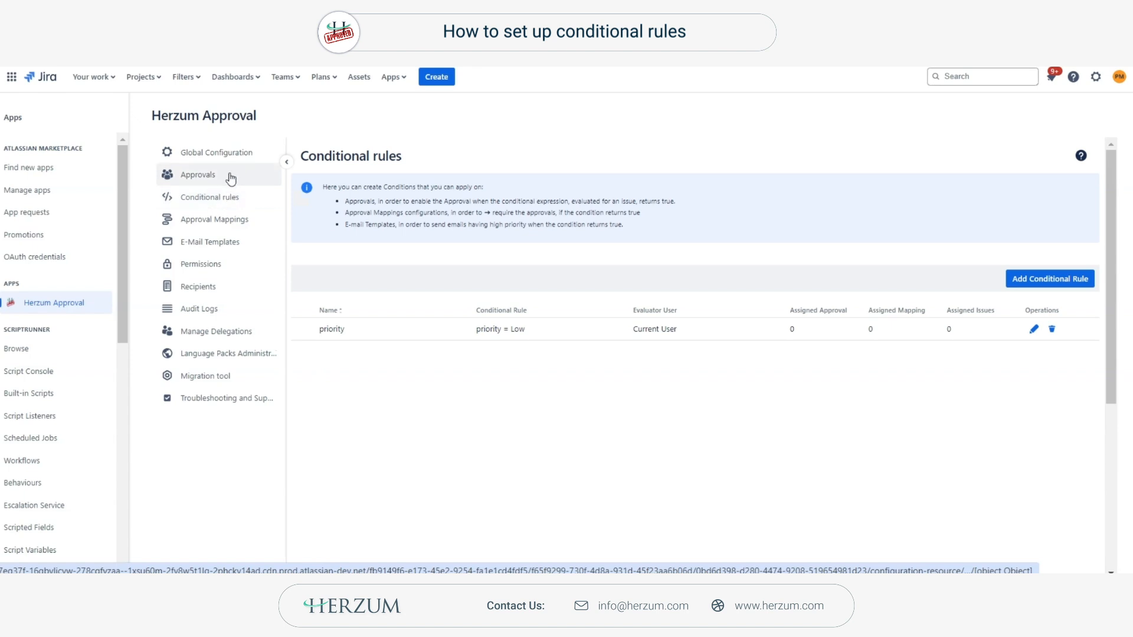
left_click(218, 183)
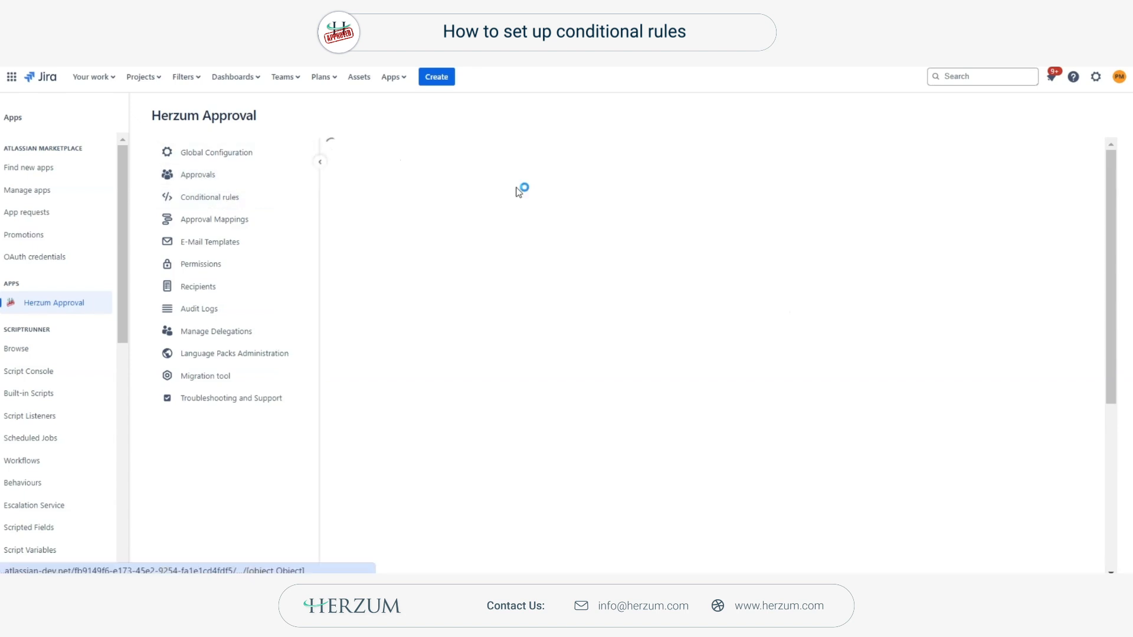
left_click(1091, 288)
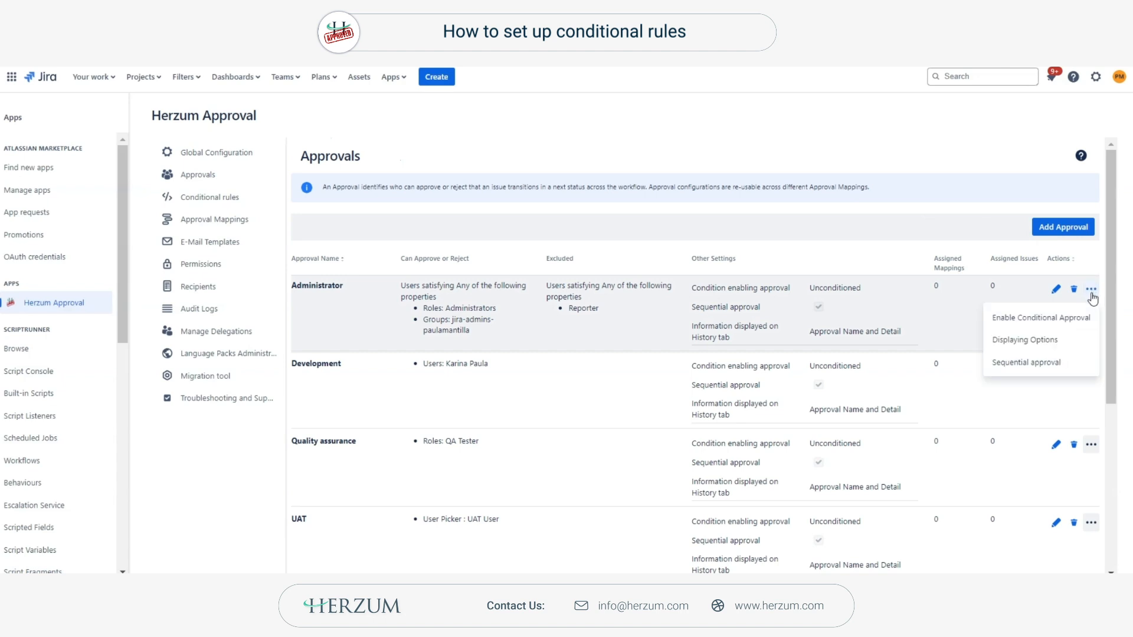
left_click(1078, 319)
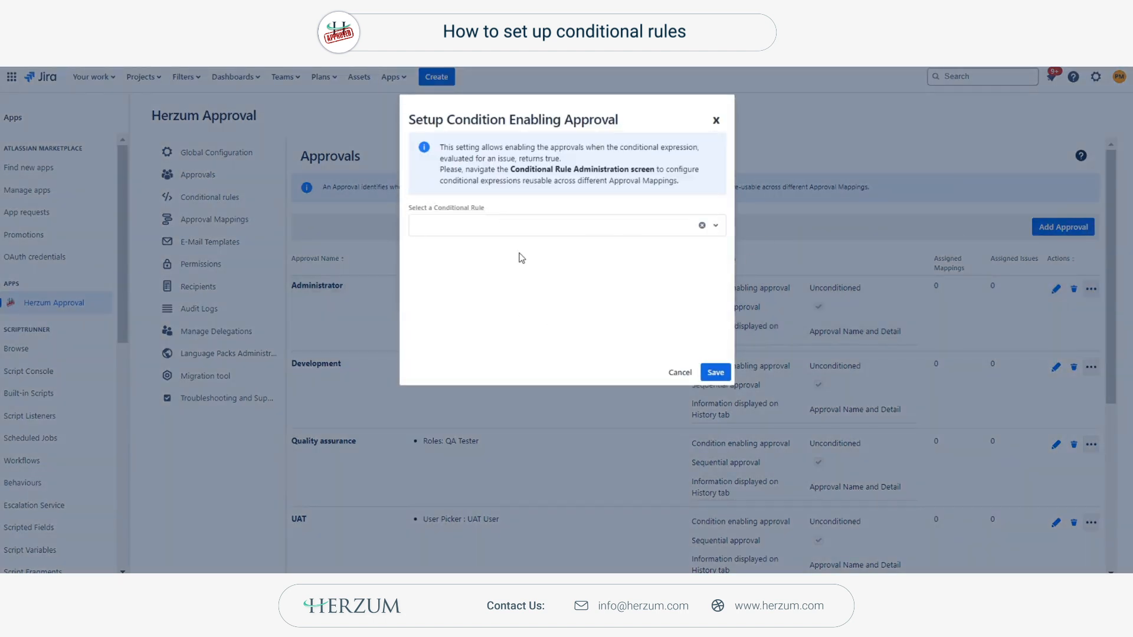
left_click(531, 226)
left_click(506, 256)
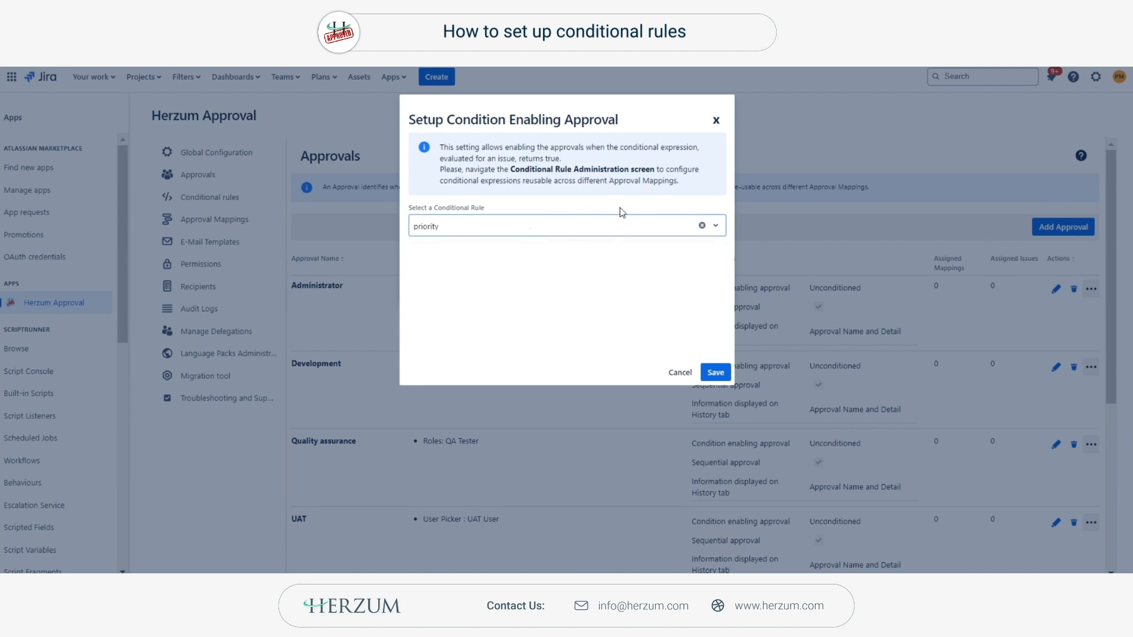
left_click(716, 120)
- View the approval mappings and check the conditional rule options for a new approval request e-mail template
left_click(219, 220)
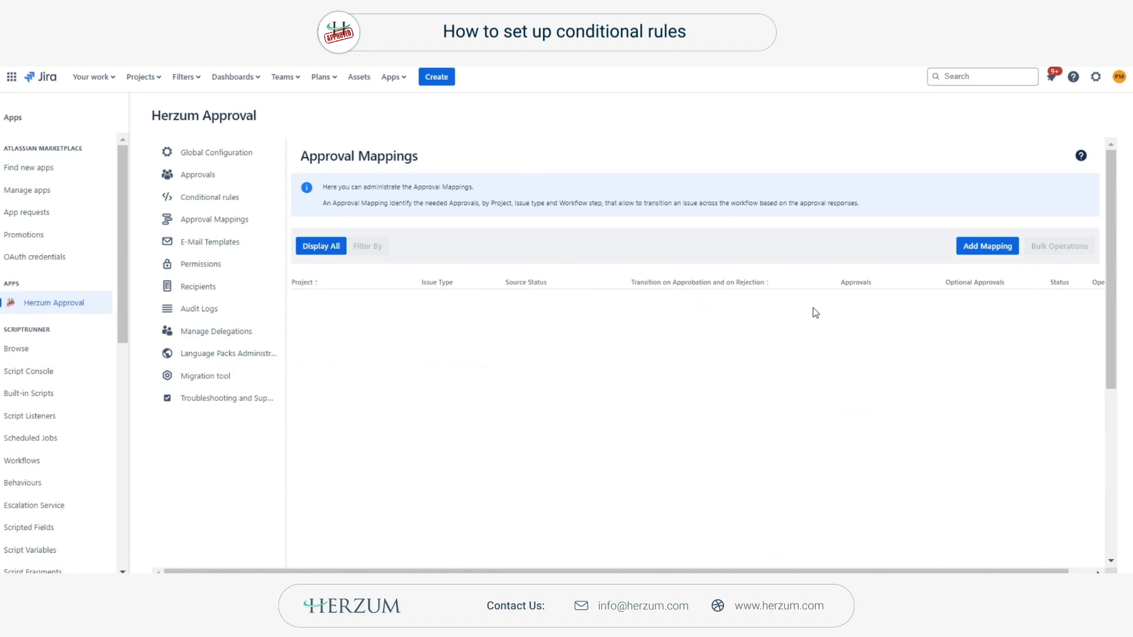
left_click(216, 245)
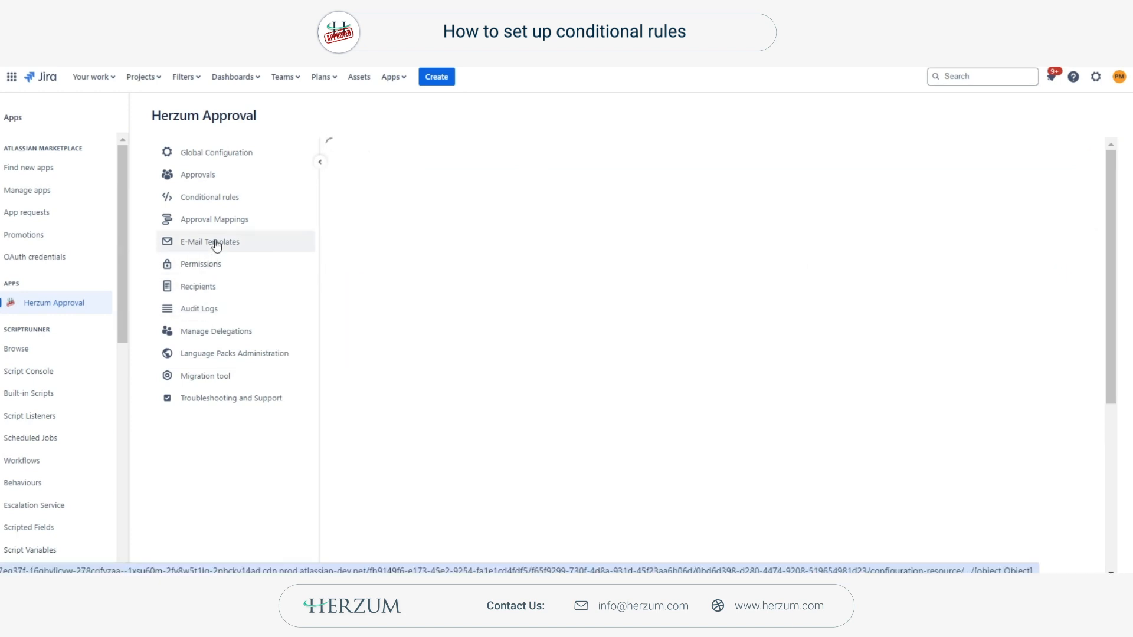
left_click(1026, 269)
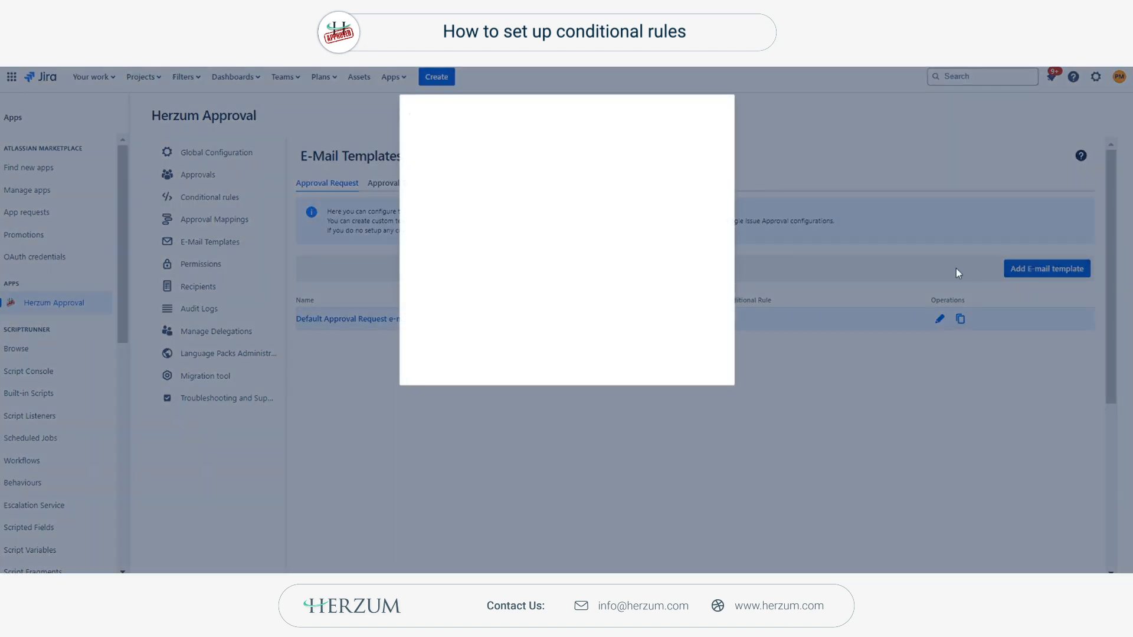
left_click(421, 230)
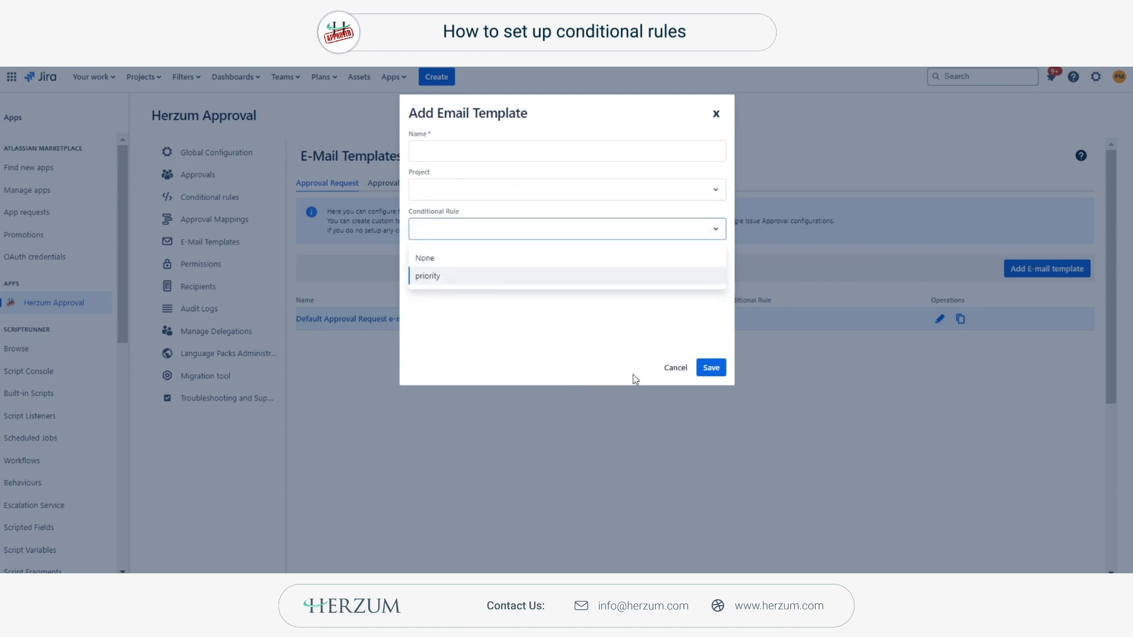
left_click(674, 378)
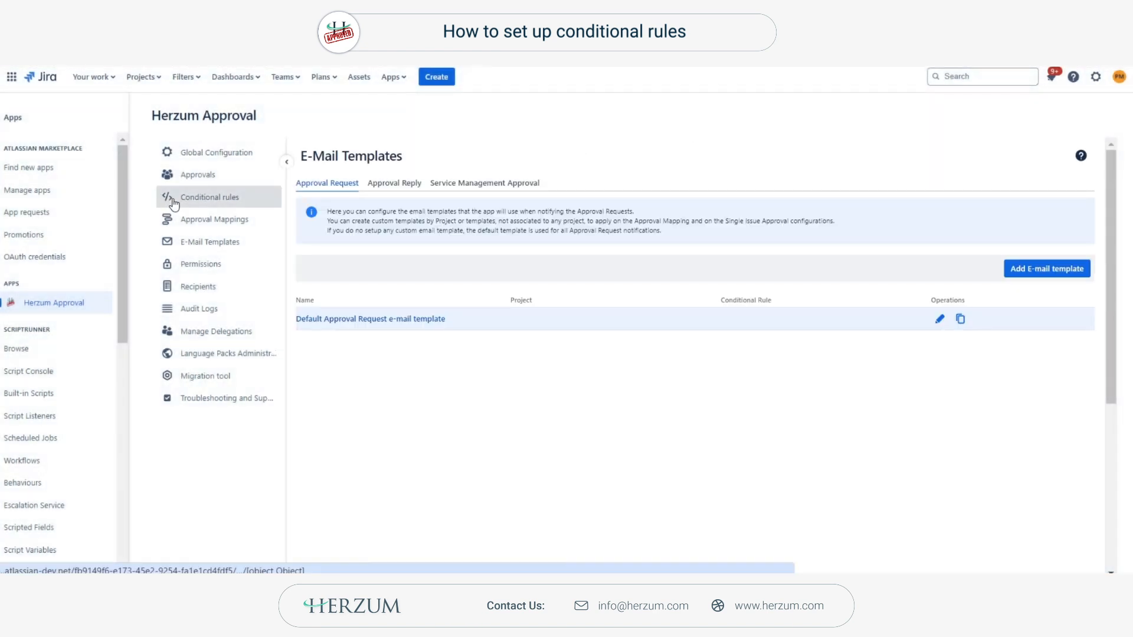
- Add a conditional rule named "Change type" with the expression "Change type[Dropdown]" = Emergency
left_click(173, 203)
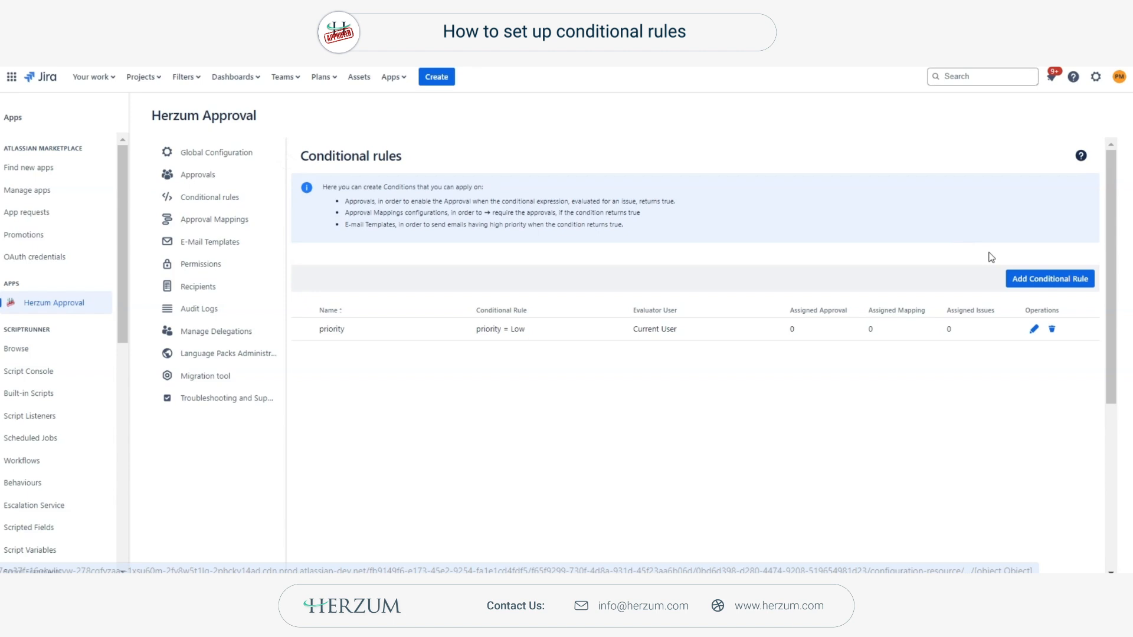
left_click(1045, 284)
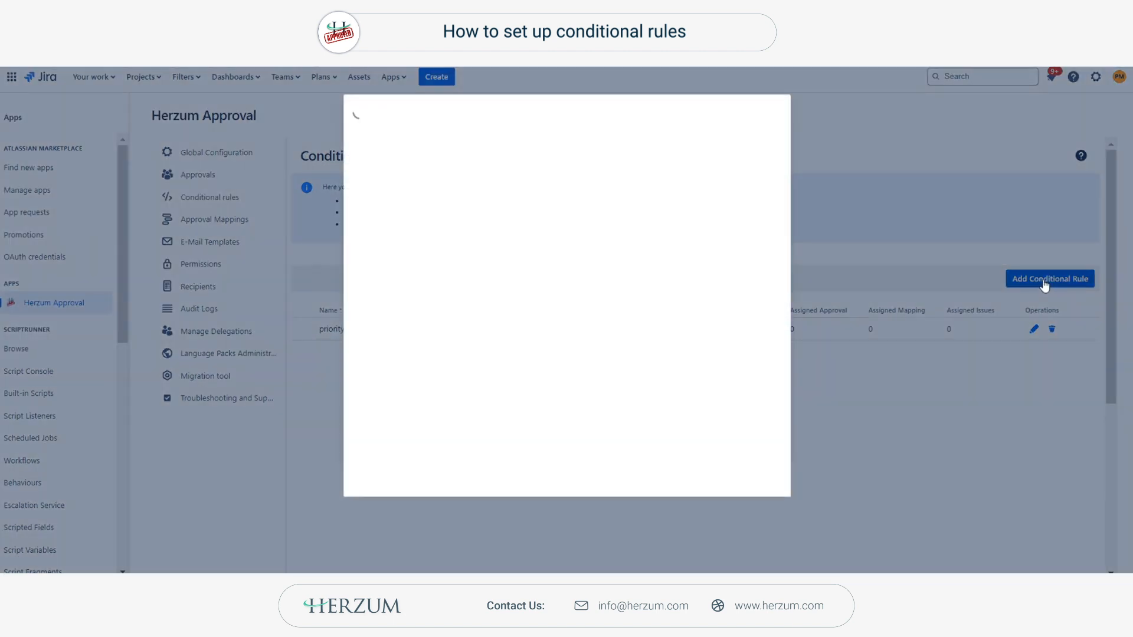
left_click(518, 161)
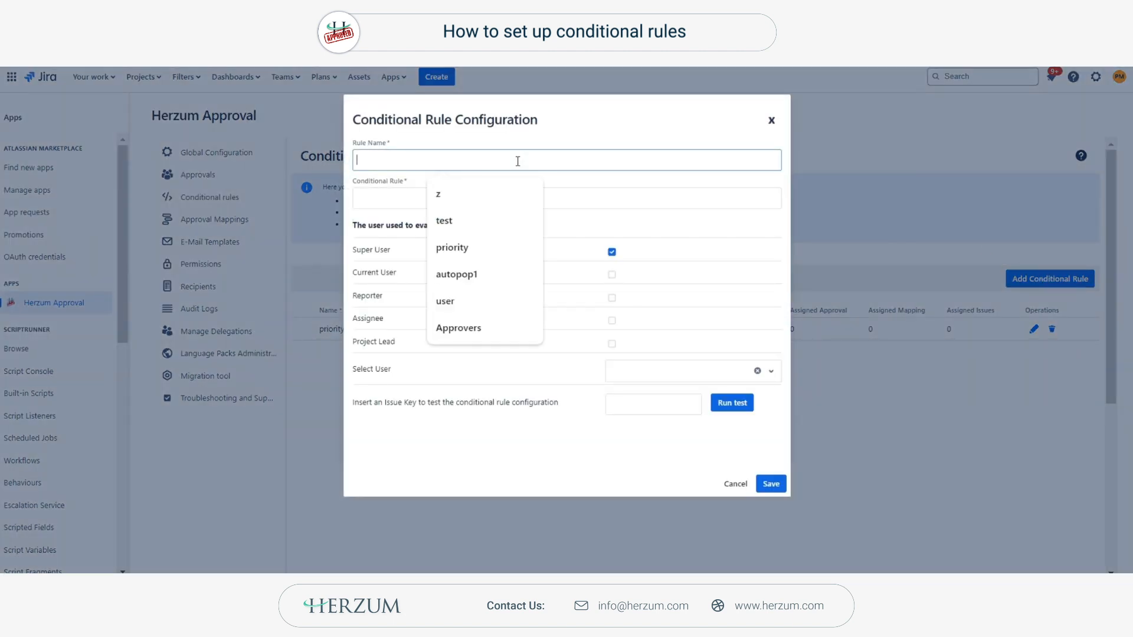
type("ch")
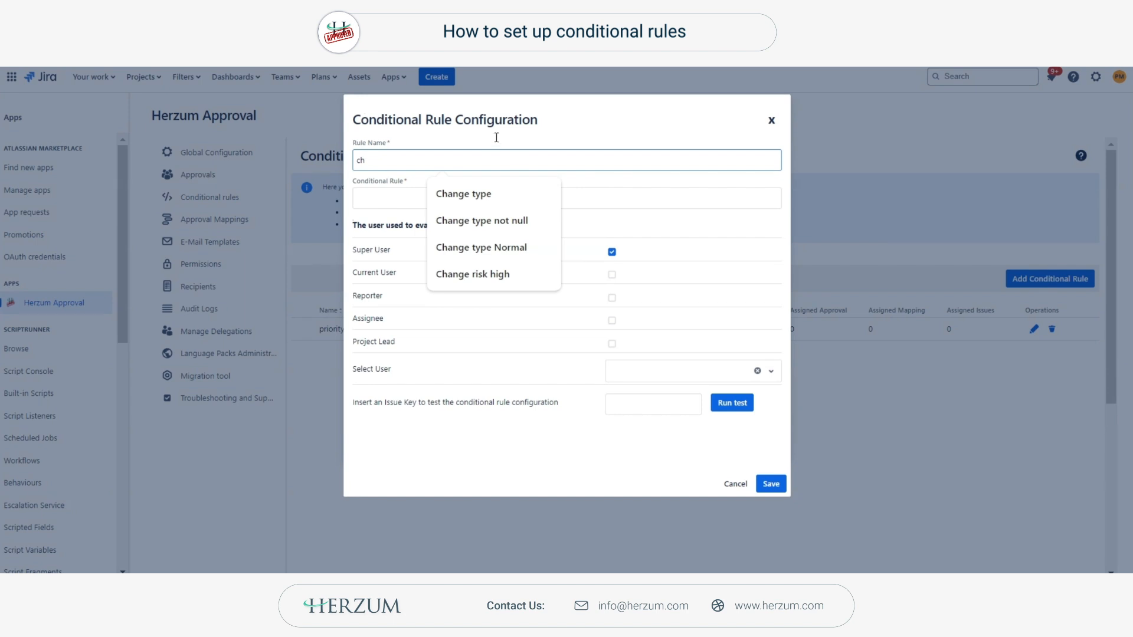
left_click(482, 194)
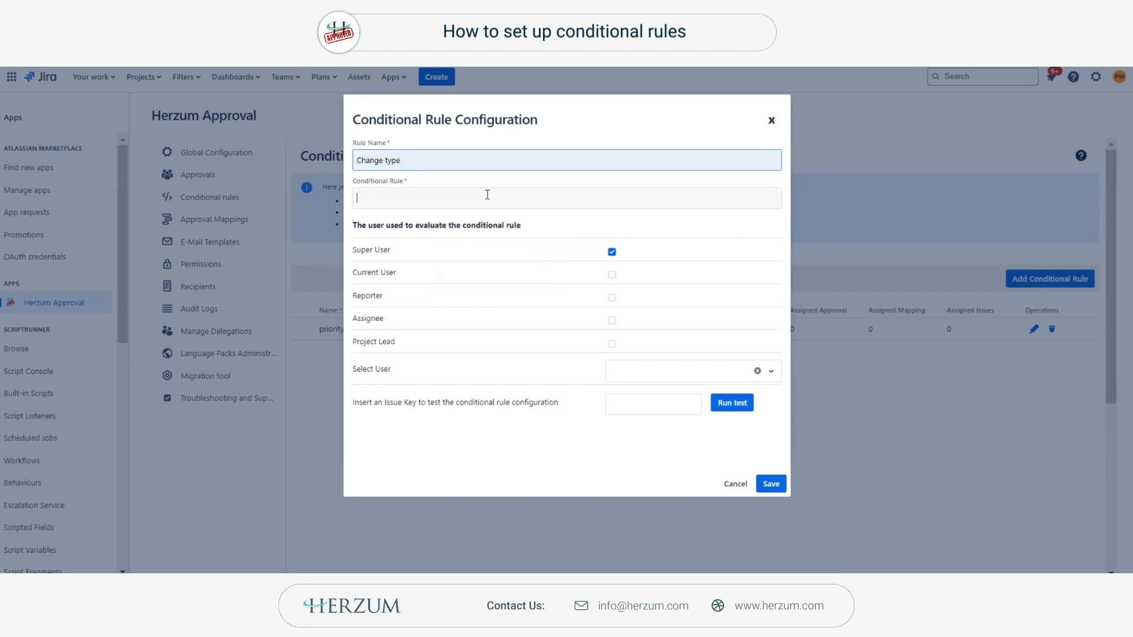
left_click(487, 195)
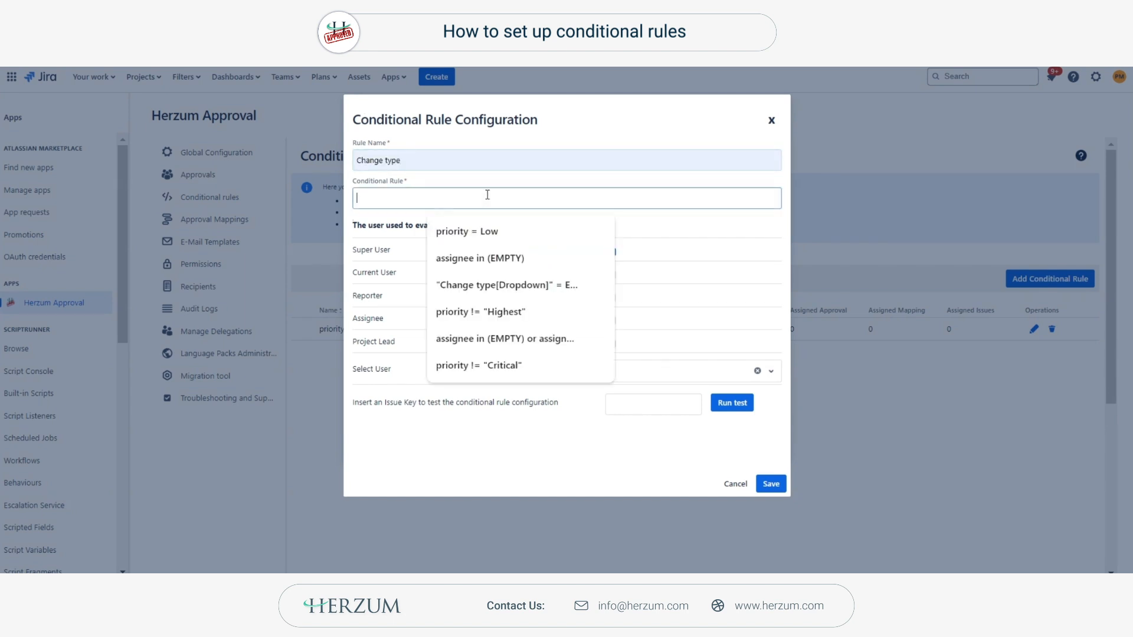
left_click(519, 288)
left_click(534, 194)
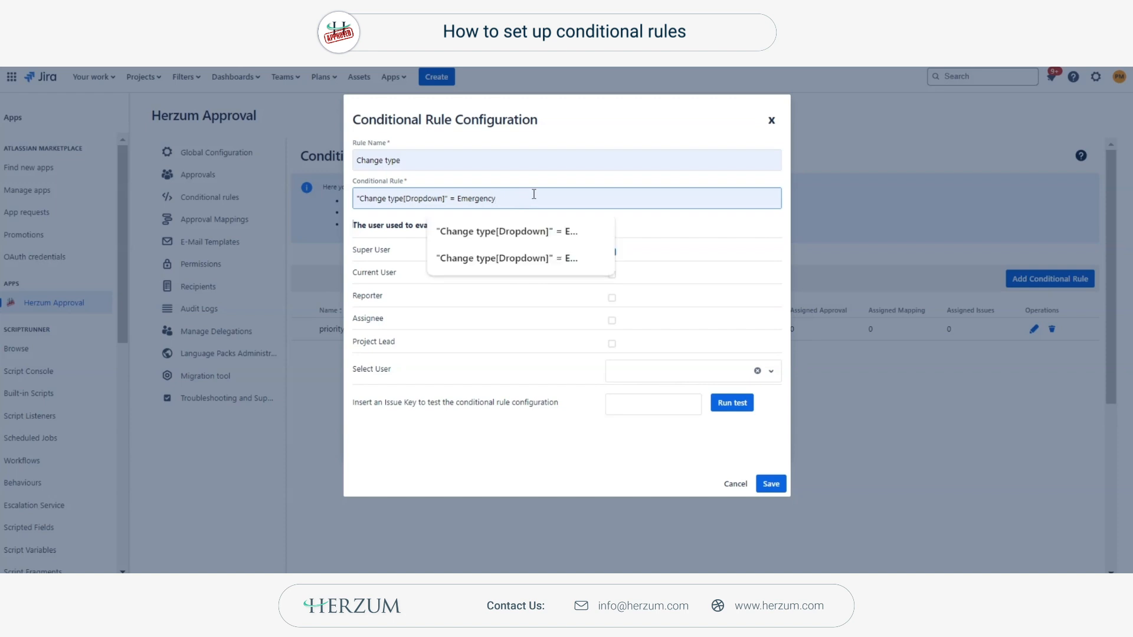
left_click(612, 181)
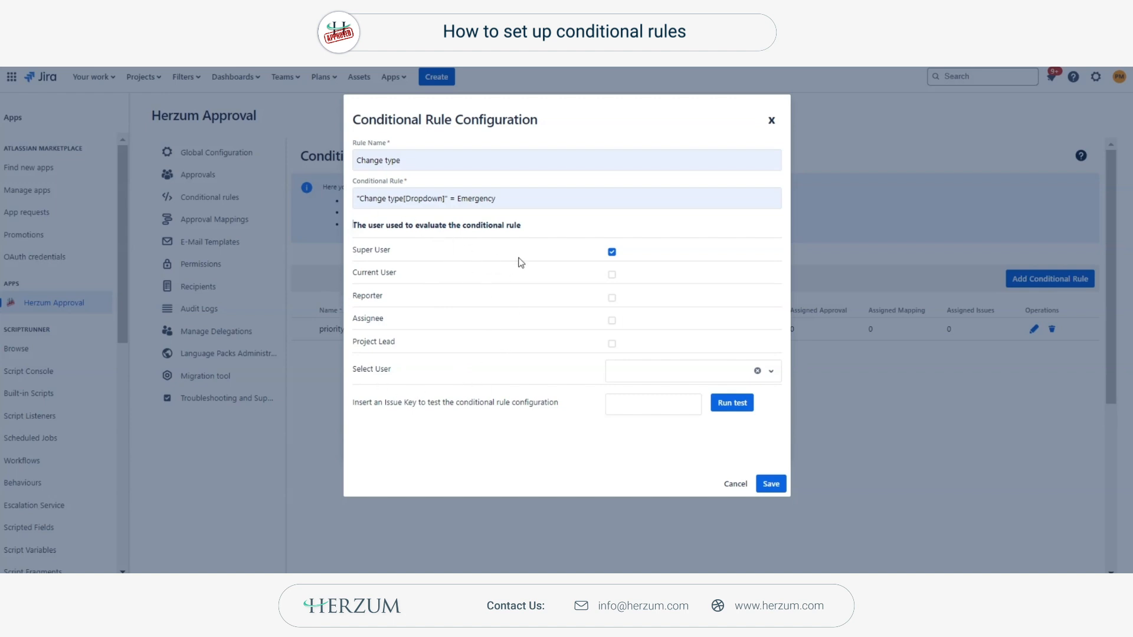
- Test the "Change type" rule against issue SD-19 and save the rule
left_click(650, 401)
type("SD-19")
left_click(716, 411)
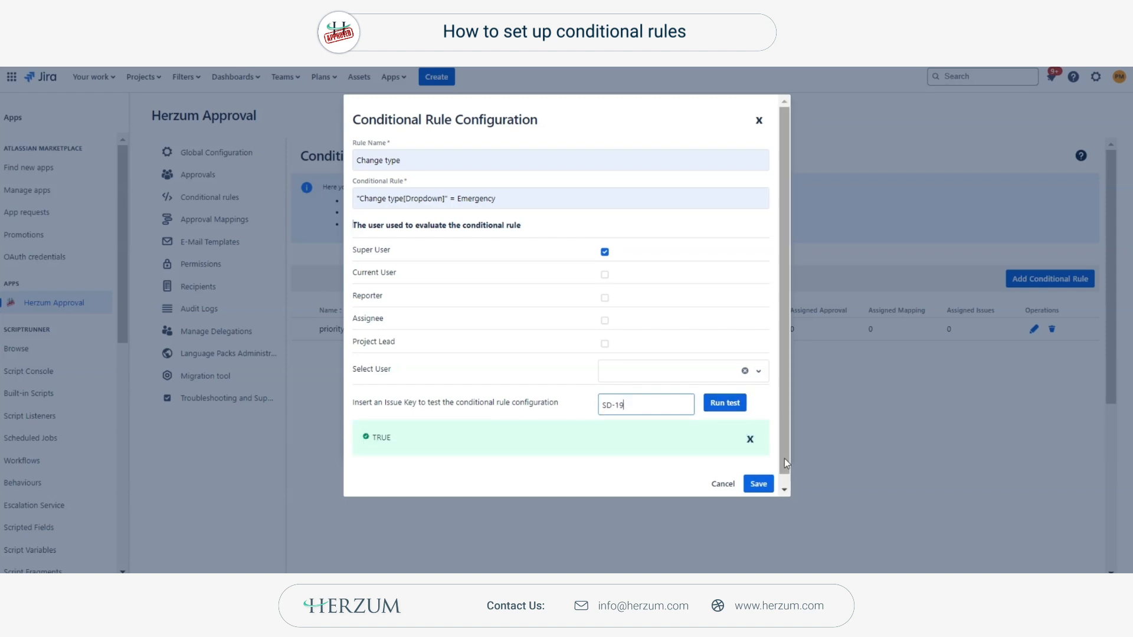
left_click(760, 485)
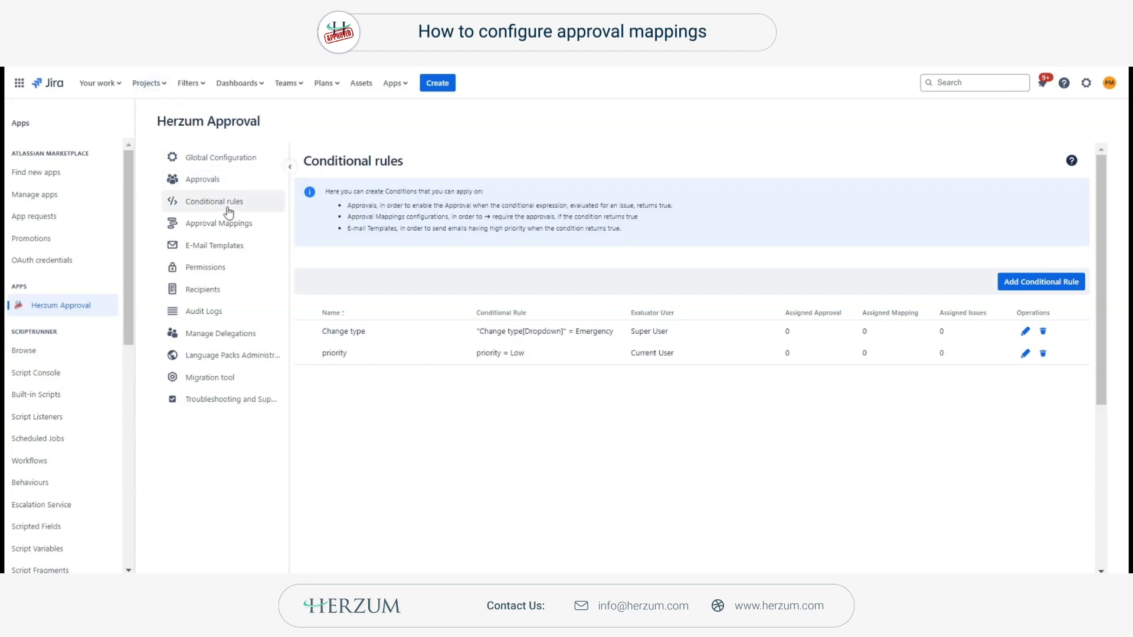
- Start an approval mapping for Task issues in the Software Development project on the Backlog to Selected for Development transition
left_click(217, 227)
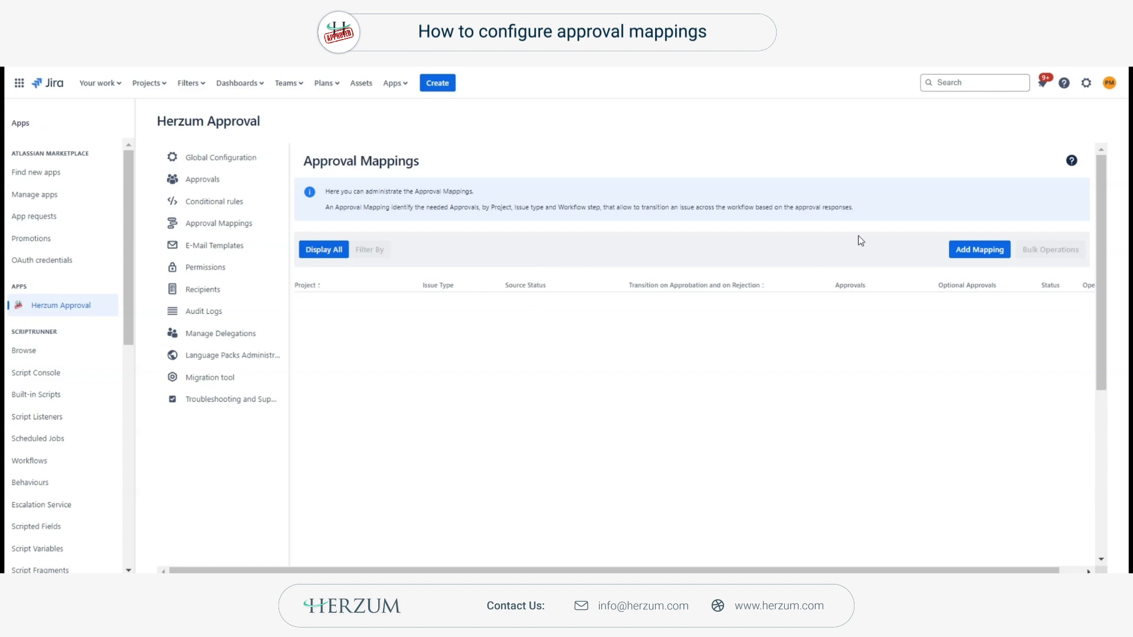
left_click(985, 250)
left_click(641, 227)
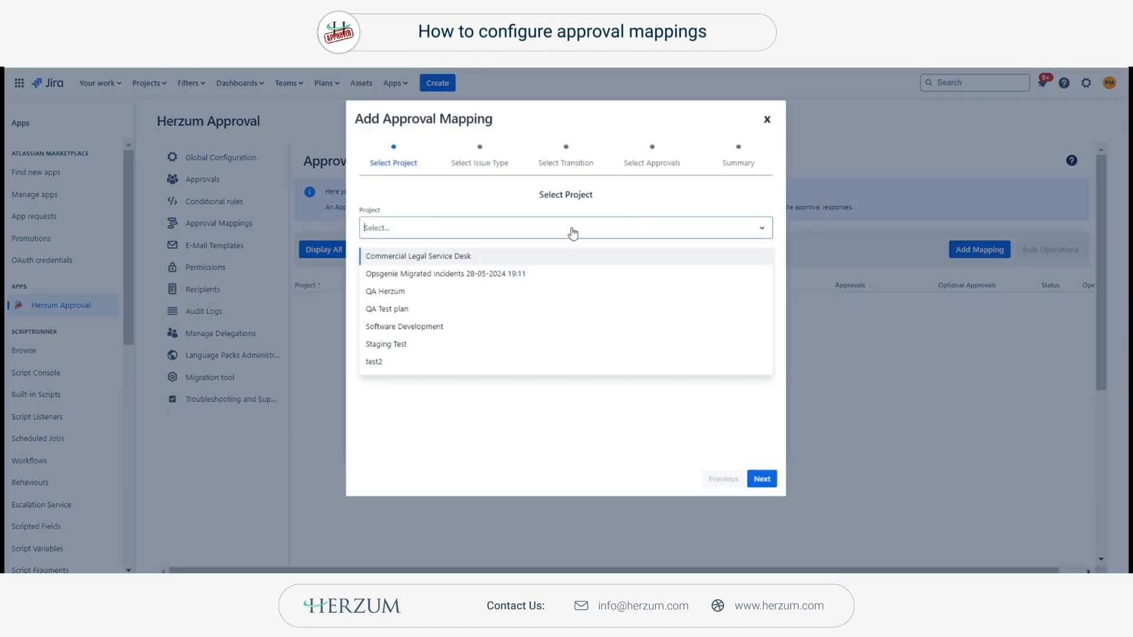
left_click(460, 328)
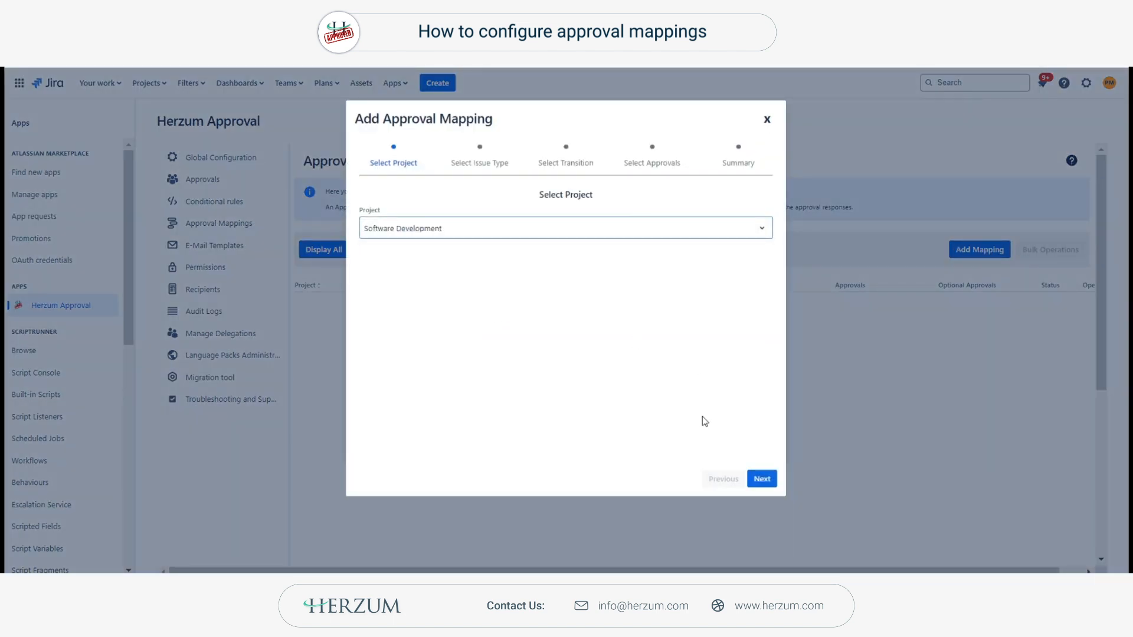
left_click(760, 478)
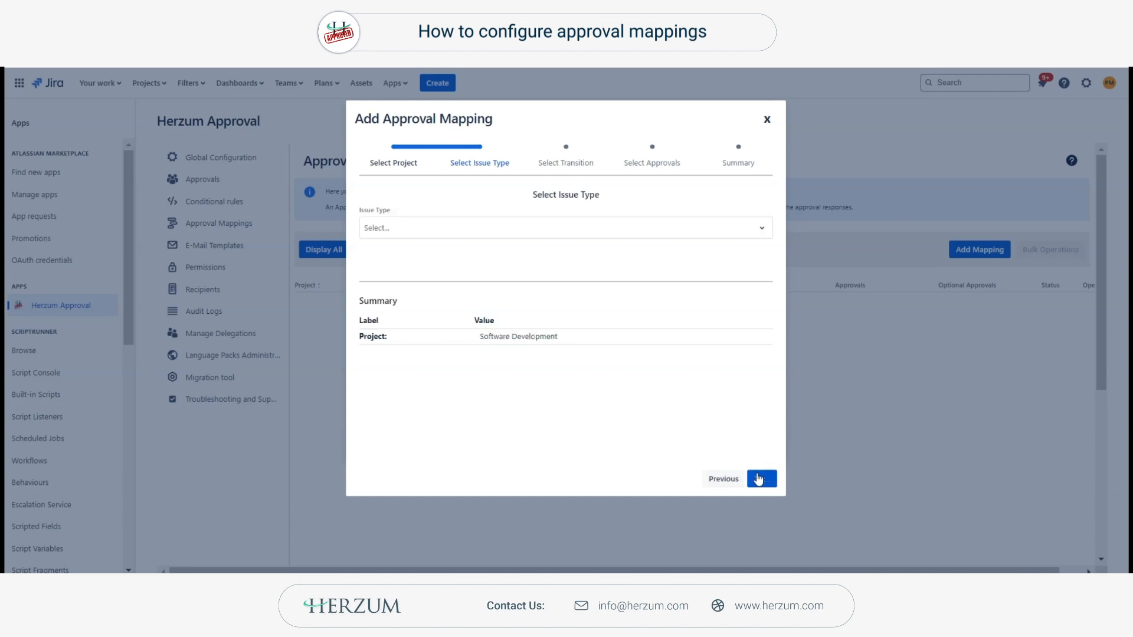
left_click(422, 232)
left_click(415, 256)
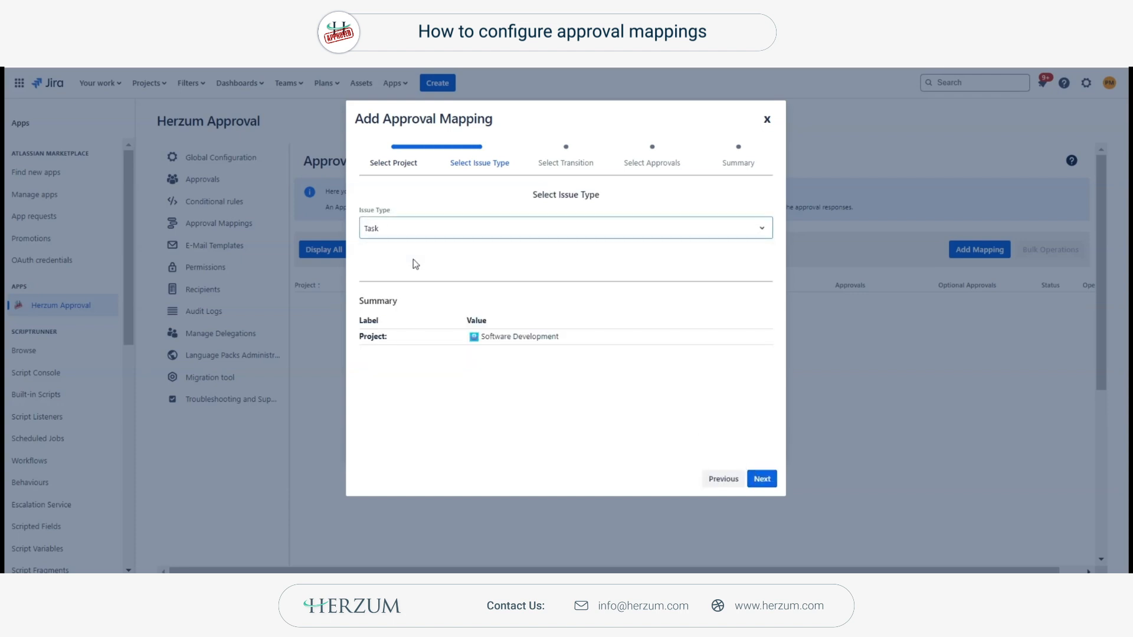
left_click(761, 479)
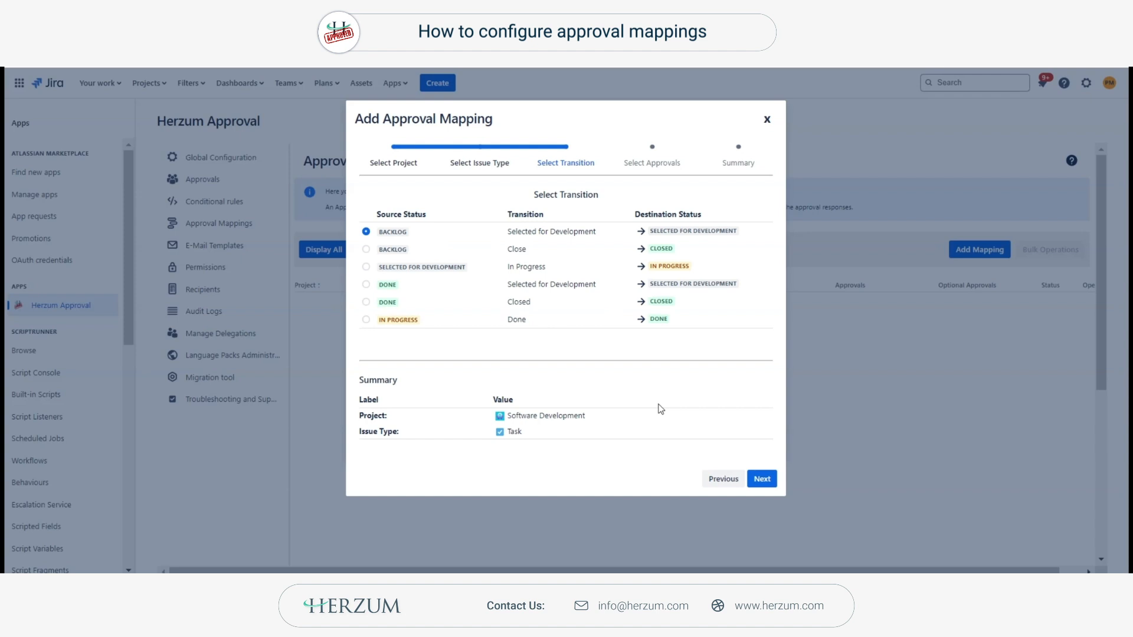
left_click(762, 478)
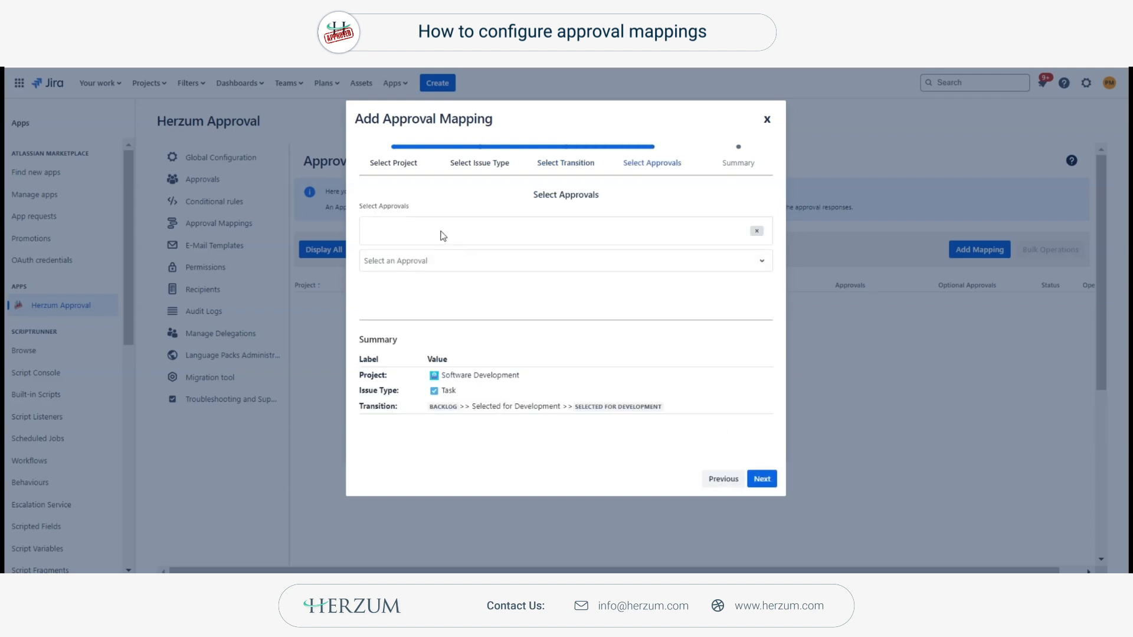
- Assign the Development and Quality assurance approvals to the mapping and save it, acknowledging the validator information
left_click(431, 262)
left_click(428, 292)
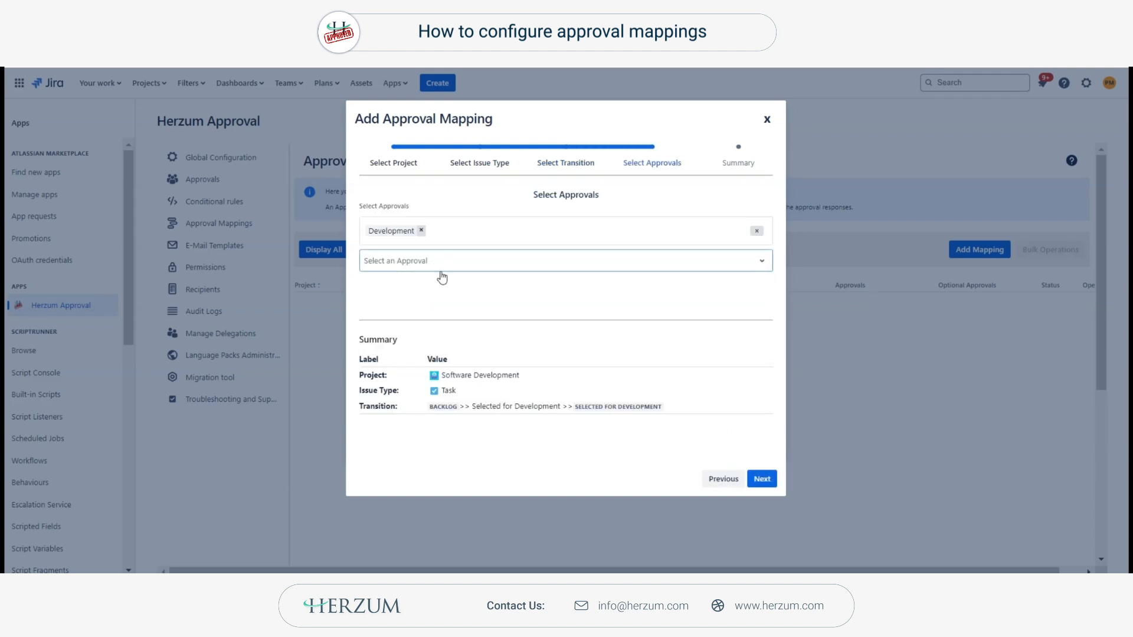
left_click(442, 263)
left_click(445, 290)
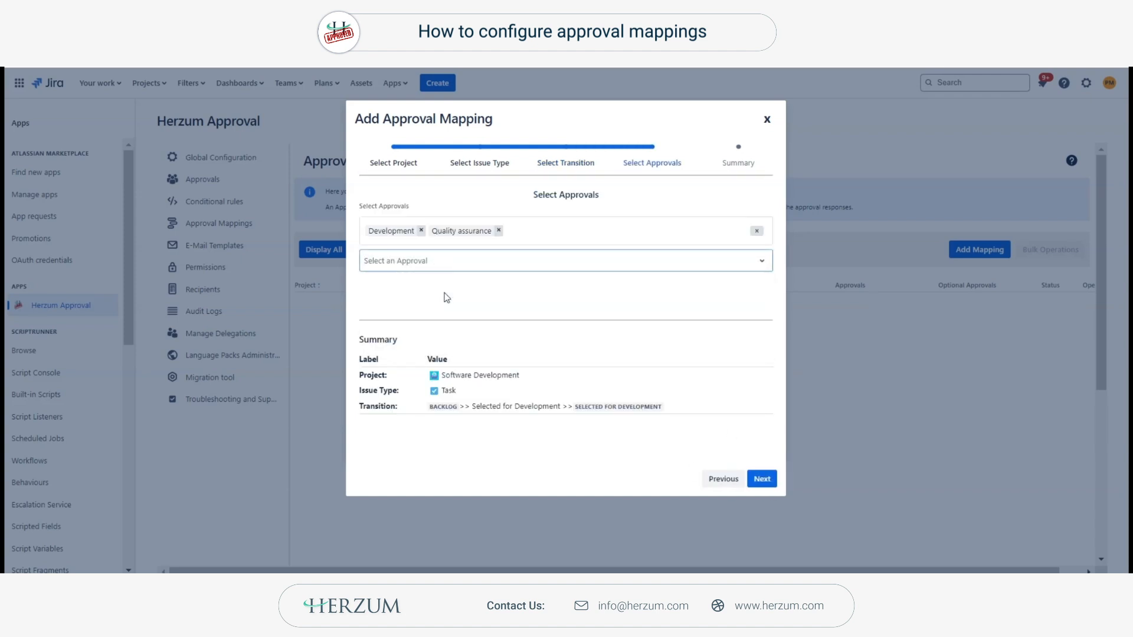
left_click(762, 479)
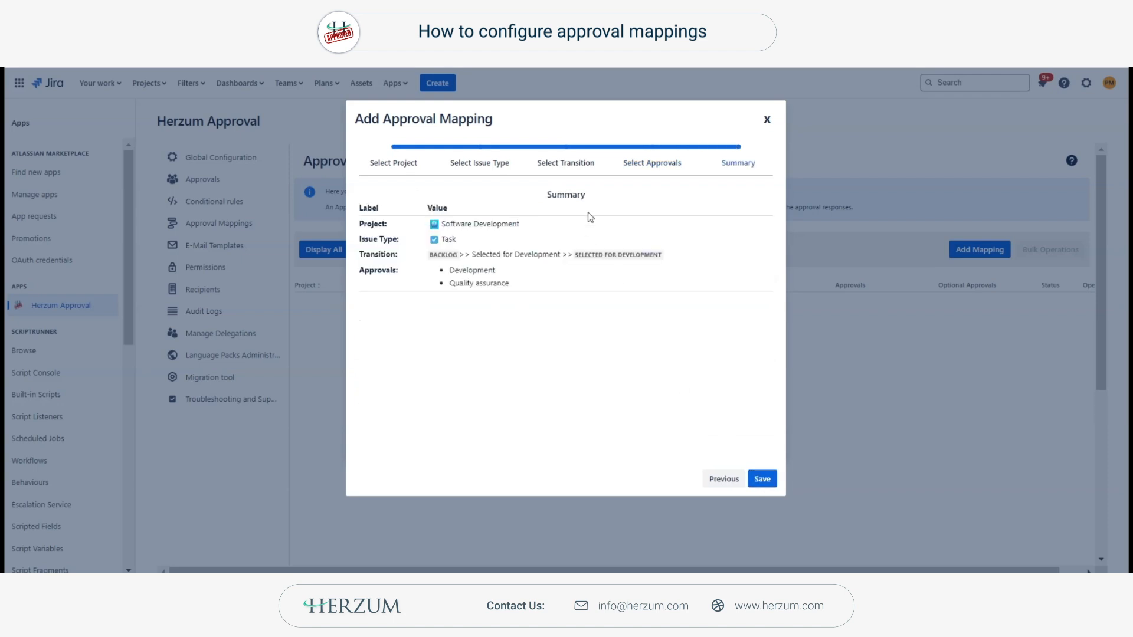
left_click(762, 479)
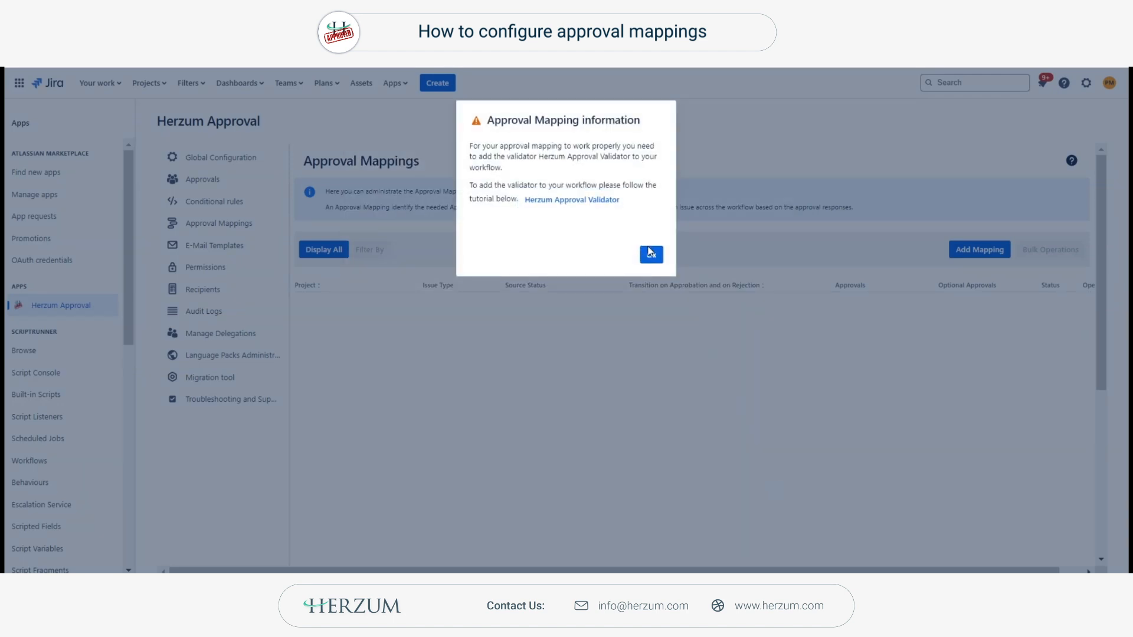
left_click(652, 255)
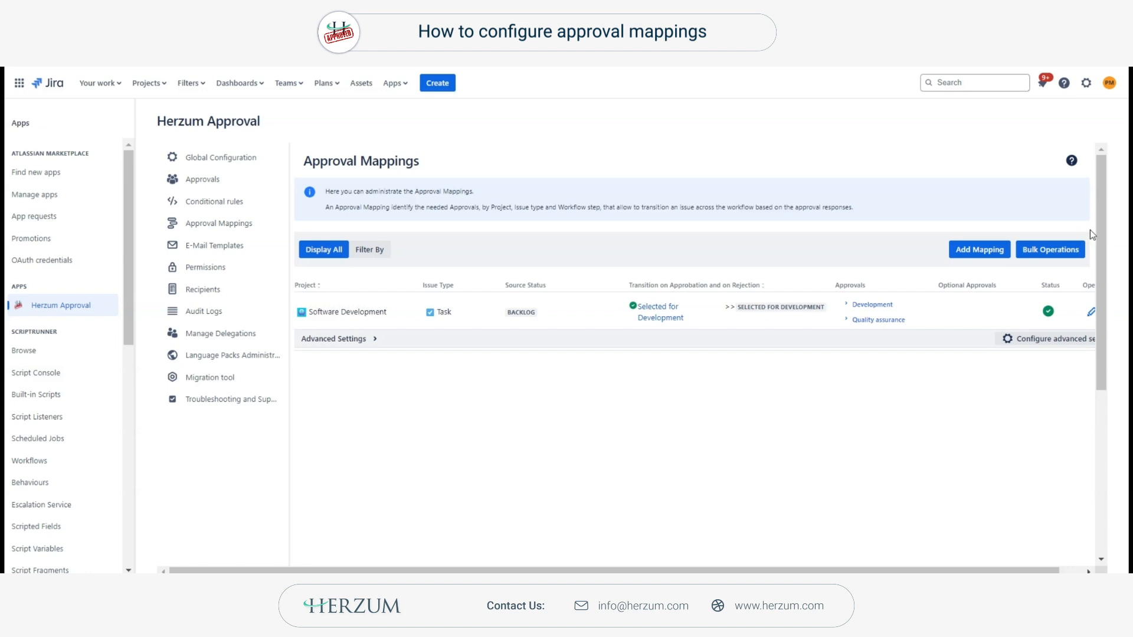
- Turn on automatic workflow transition for both received approbations and received rejections in the Software Development mapping
left_click(1043, 339)
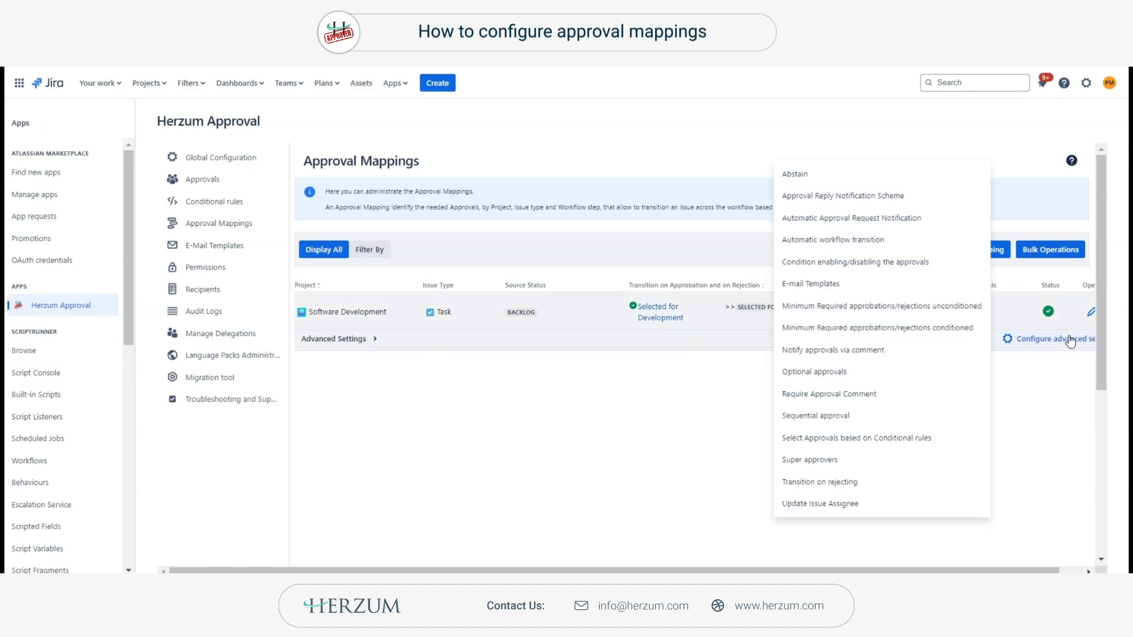
left_click(865, 241)
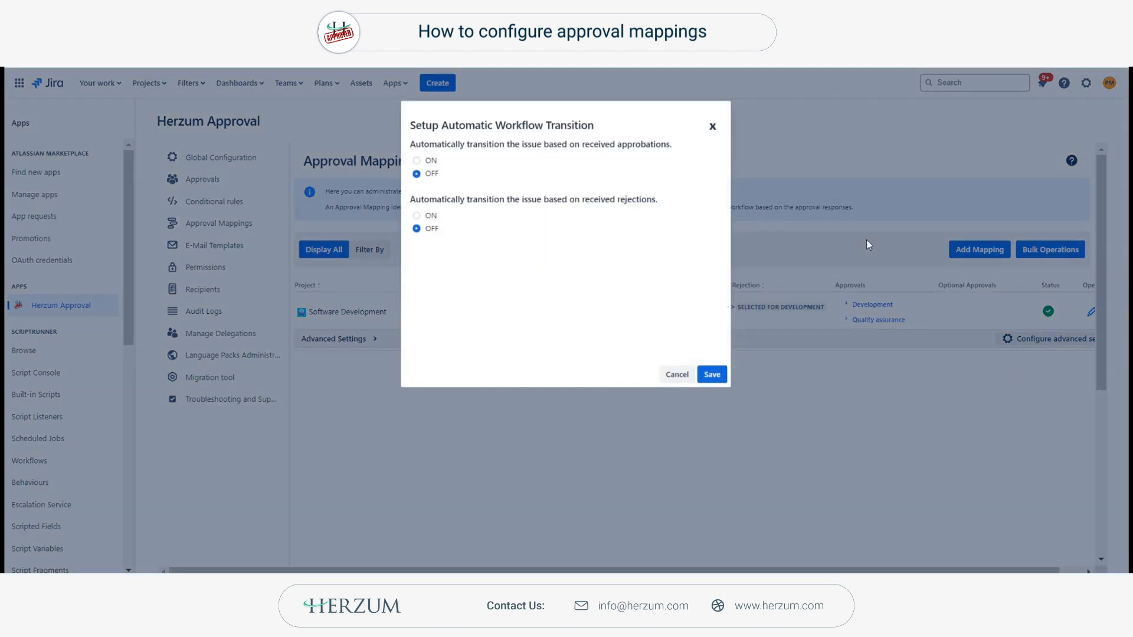
left_click(429, 161)
left_click(431, 216)
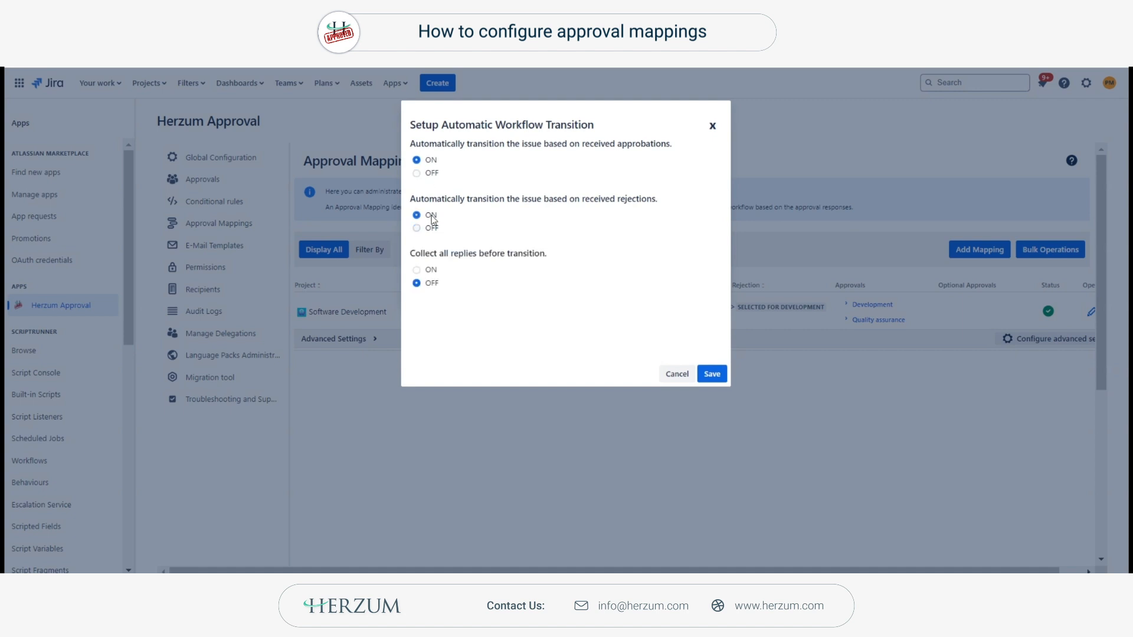
left_click(721, 380)
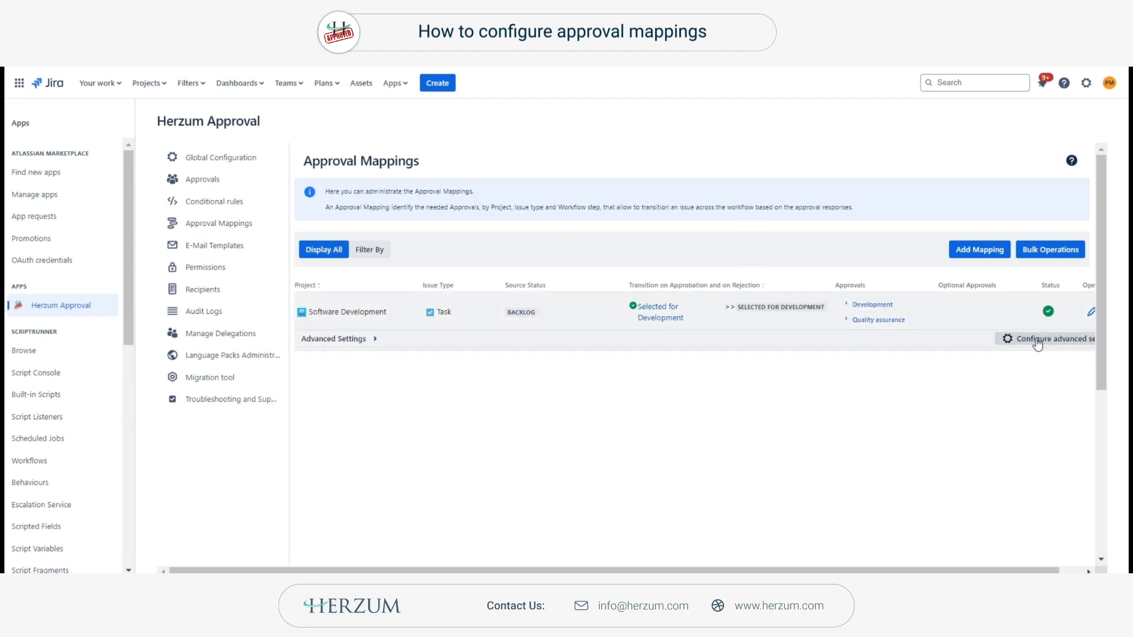
- Set the mapping's transition on rejecting to Close, from Backlog to Closed, and save it
left_click(1038, 341)
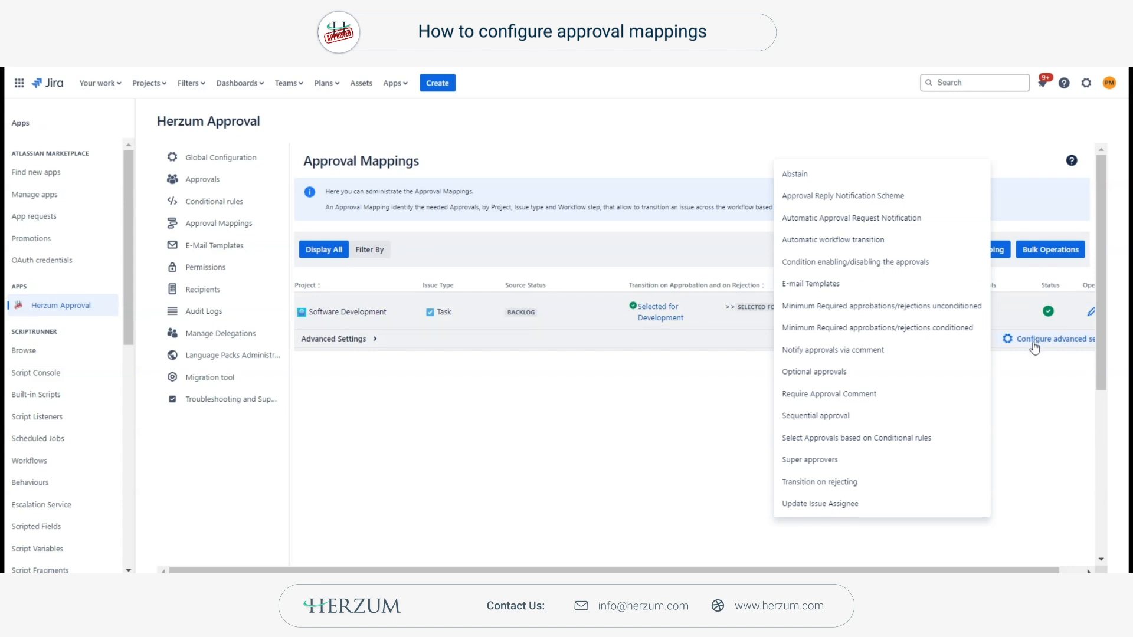
left_click(856, 484)
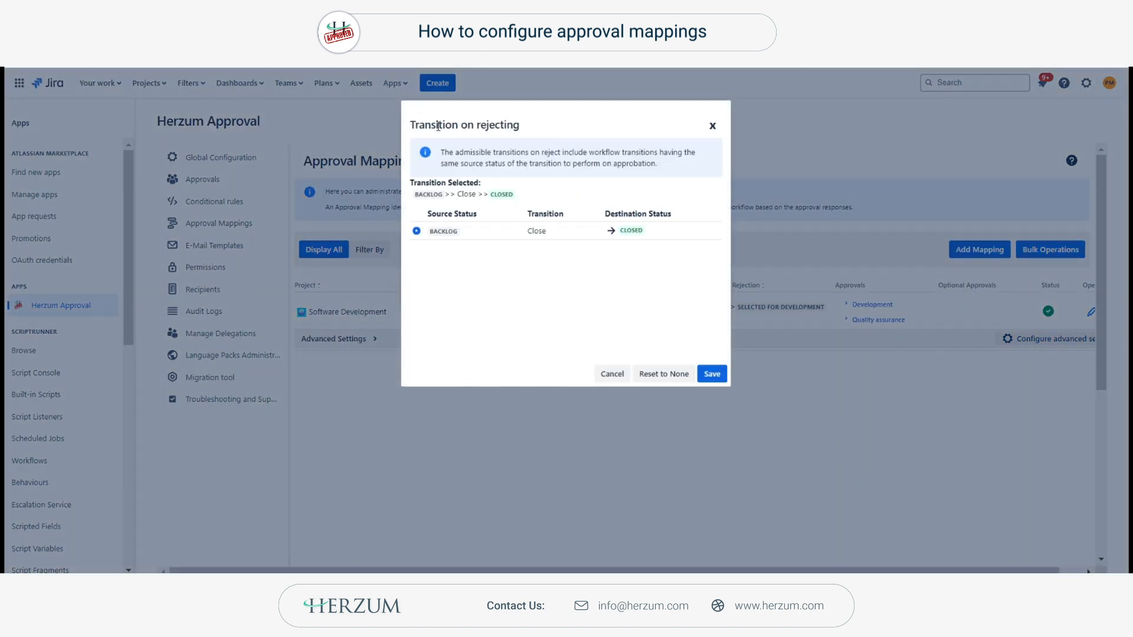
left_click(713, 374)
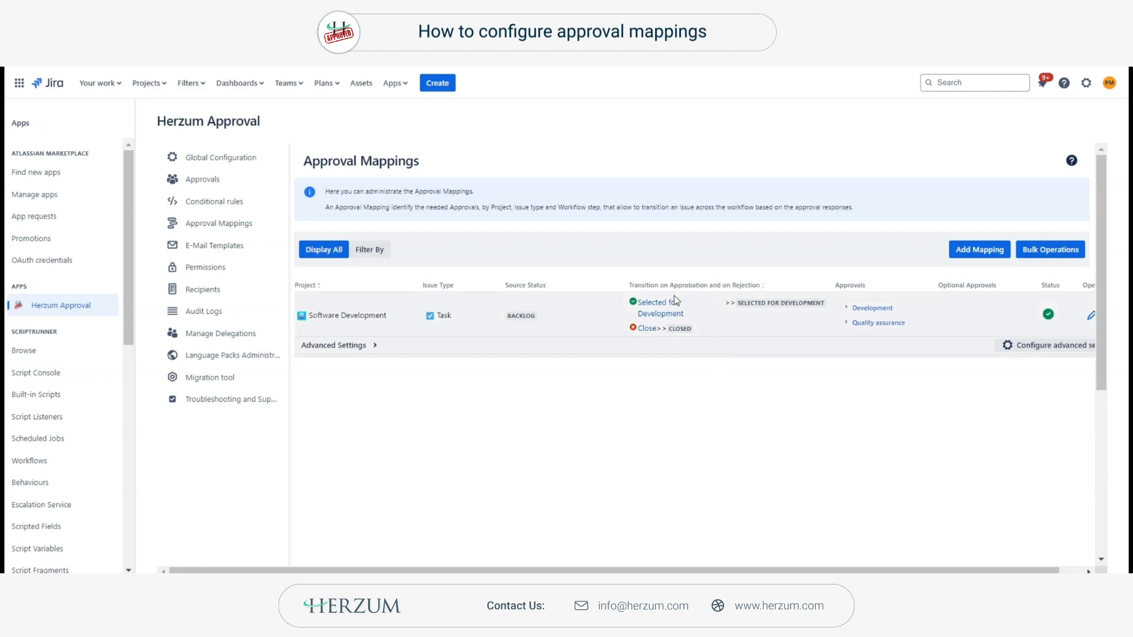
- Turn on the automatic approval request notification via e-mail for the Software Development mapping and save it
left_click(1019, 351)
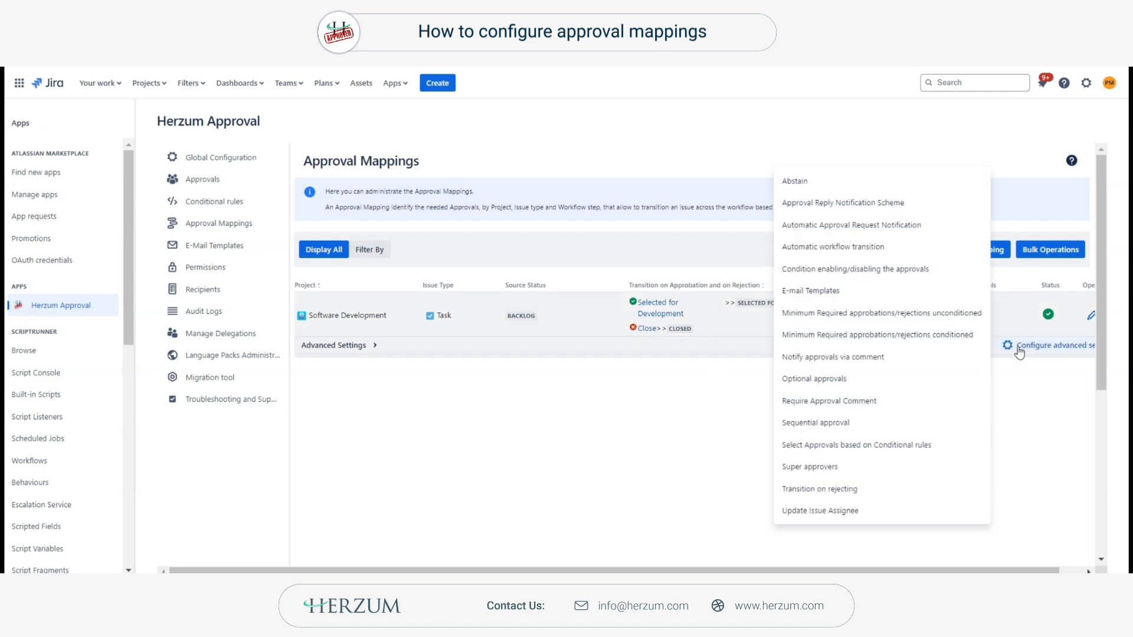
left_click(900, 226)
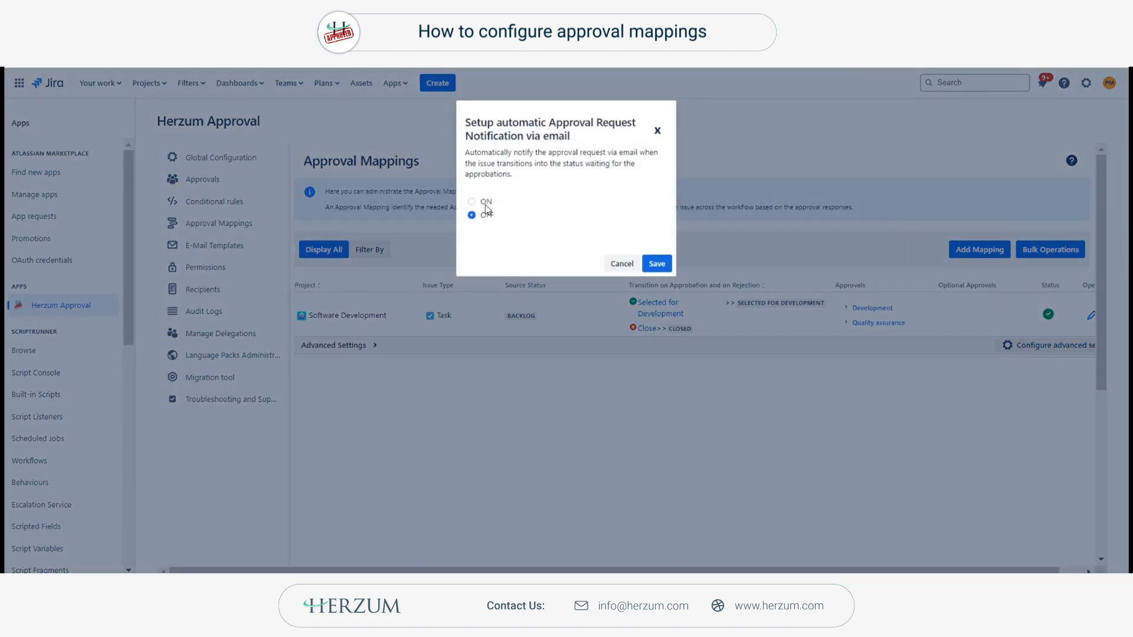
left_click(485, 202)
left_click(656, 264)
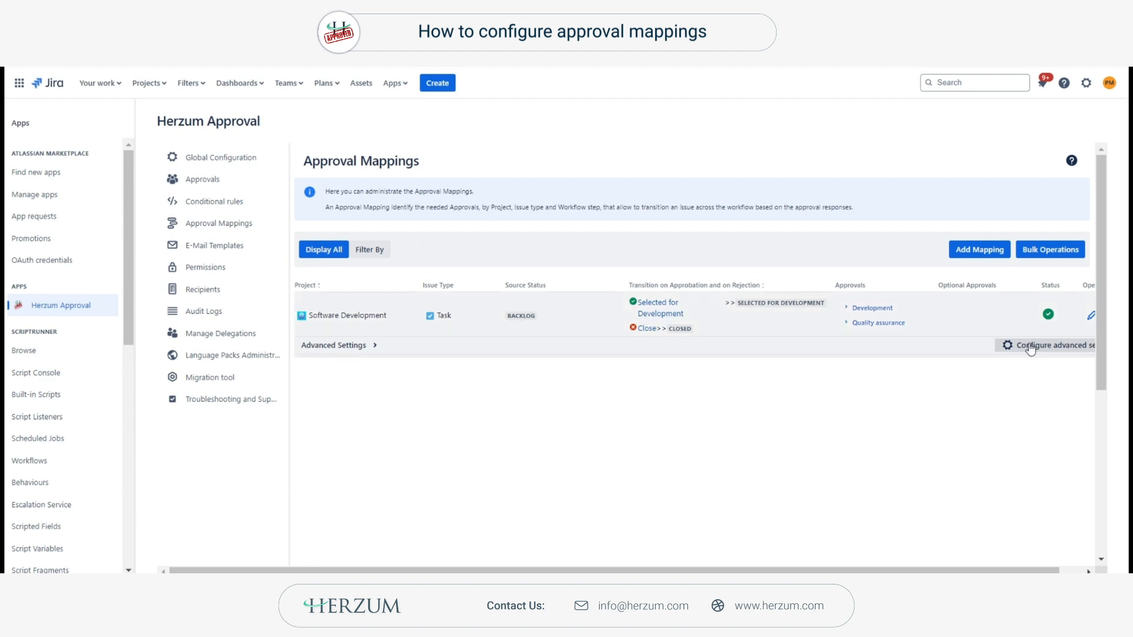
- Add a conditional minimum of 1 required approval under the Change type rule to the Software Development mapping, save it, and expand its advanced settings
left_click(1030, 347)
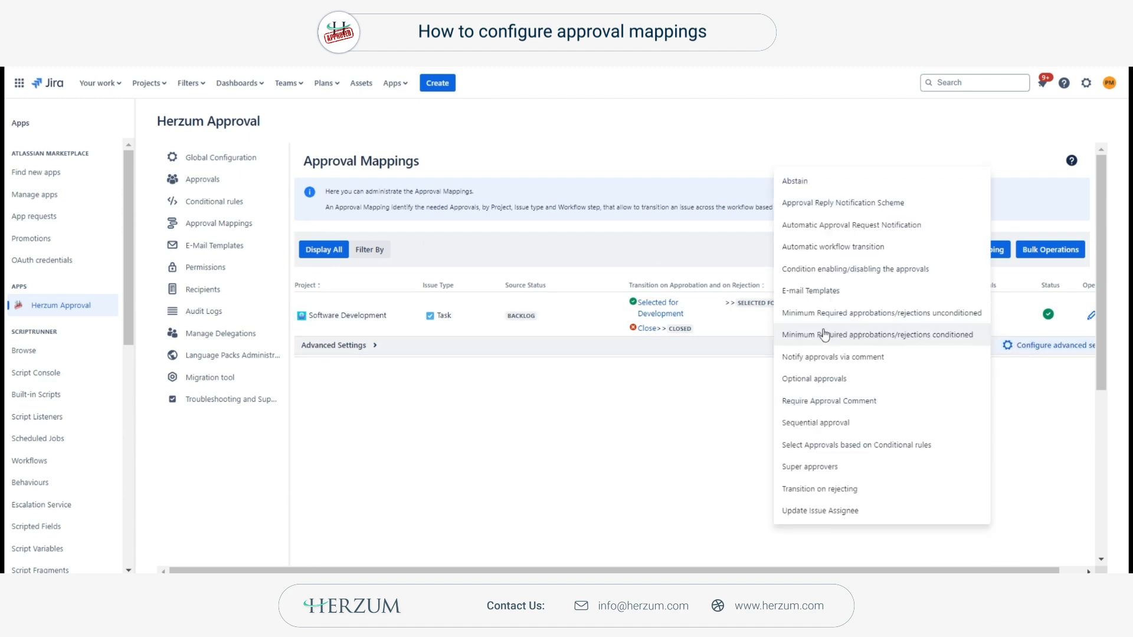
left_click(879, 335)
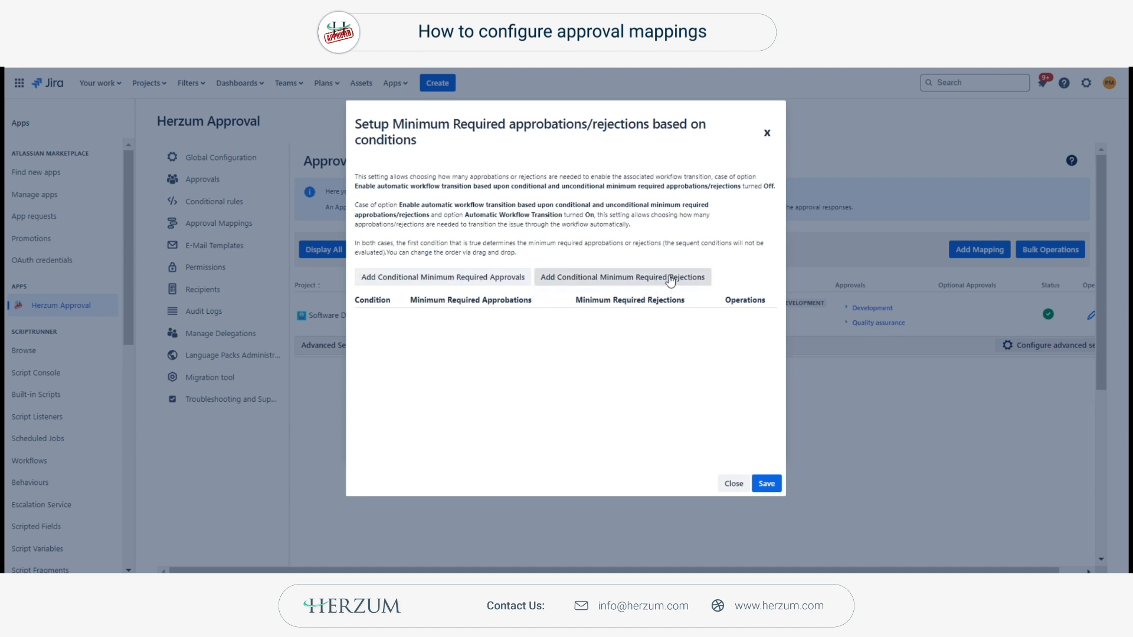
left_click(506, 276)
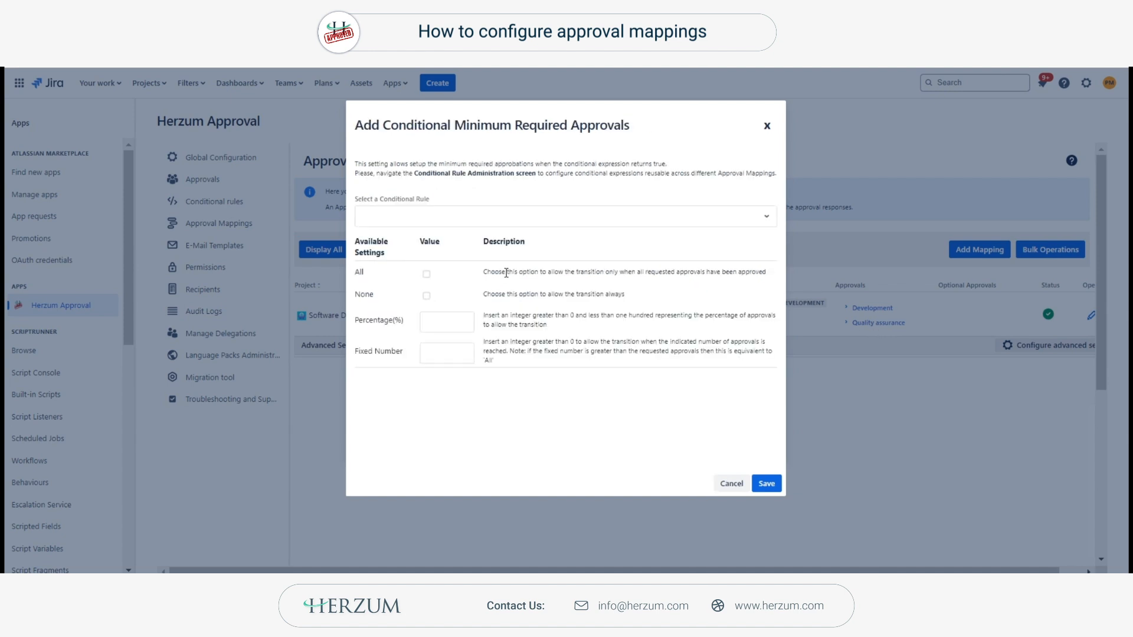
left_click(478, 226)
left_click(385, 265)
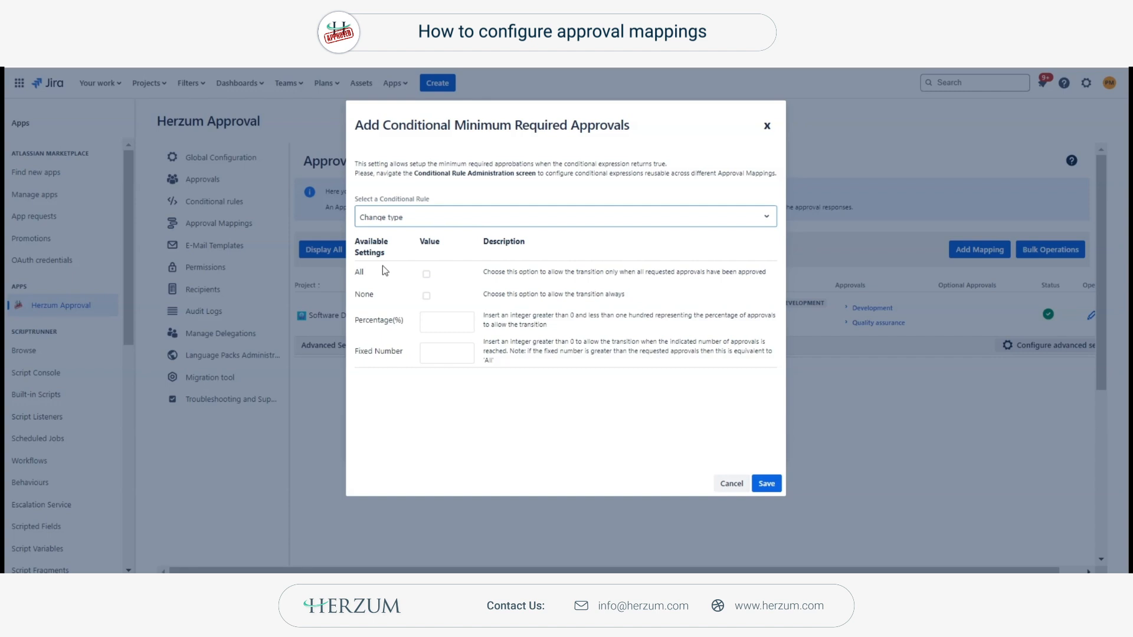
left_click(459, 358)
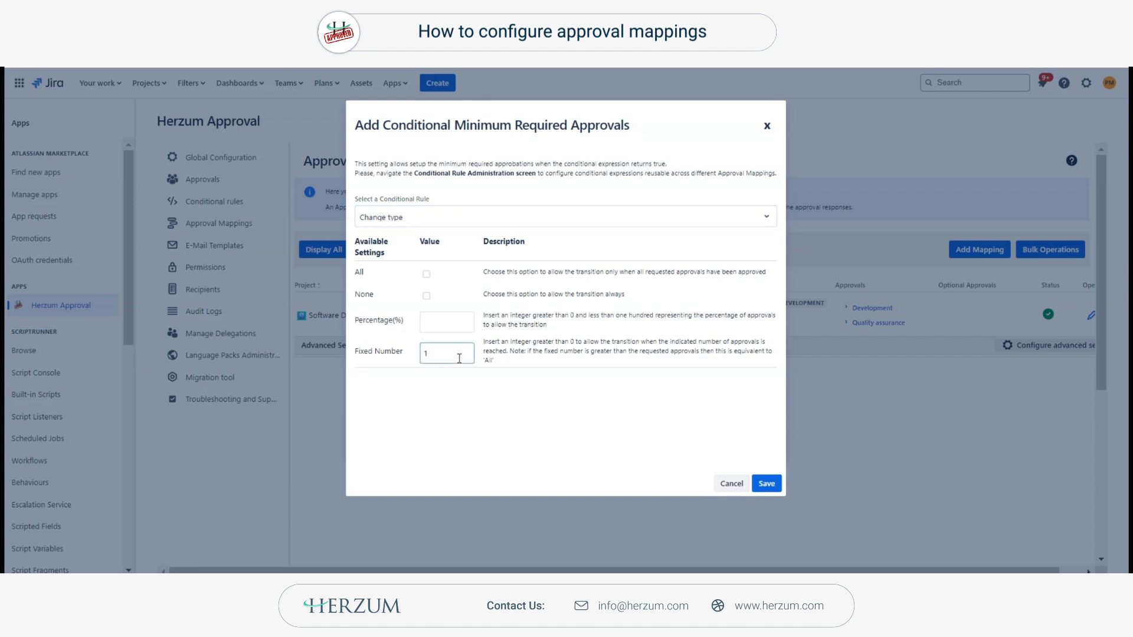
left_click(768, 485)
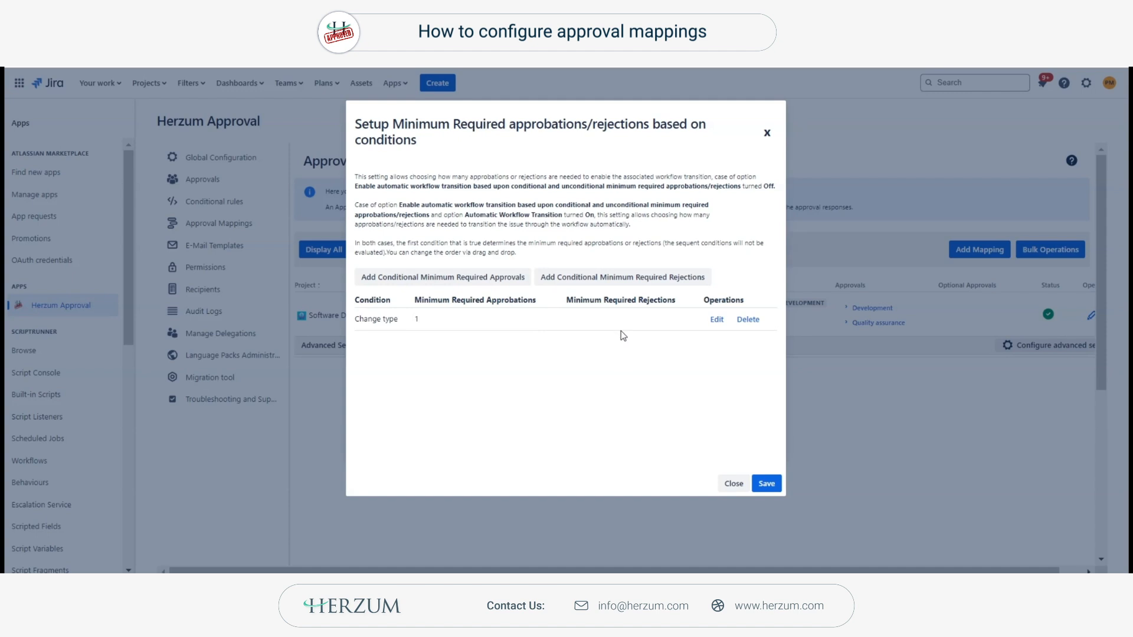
left_click(771, 486)
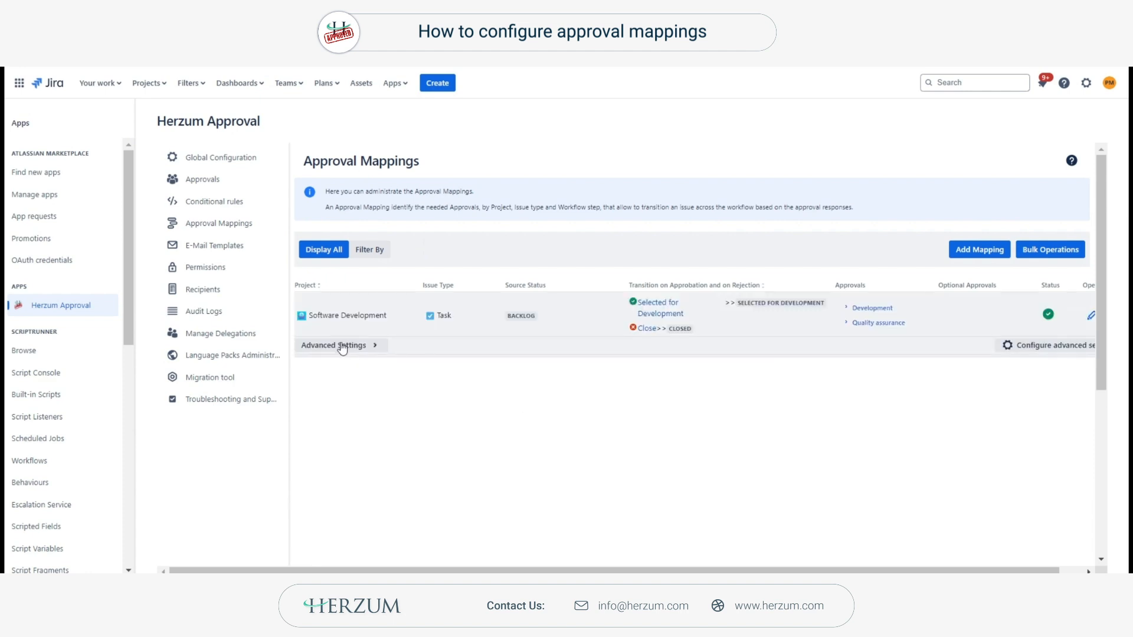
left_click(341, 346)
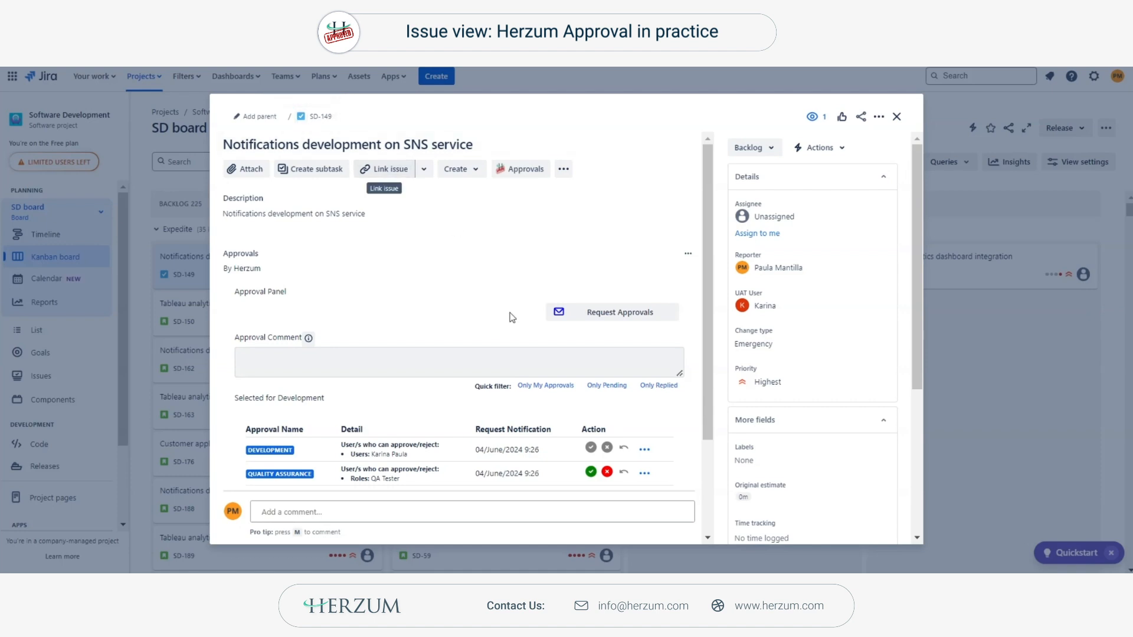
- Try to transition issue SD-149 from Backlog to Selected for Development, and try to move it to Closed
scroll(647, 461, "down", 2)
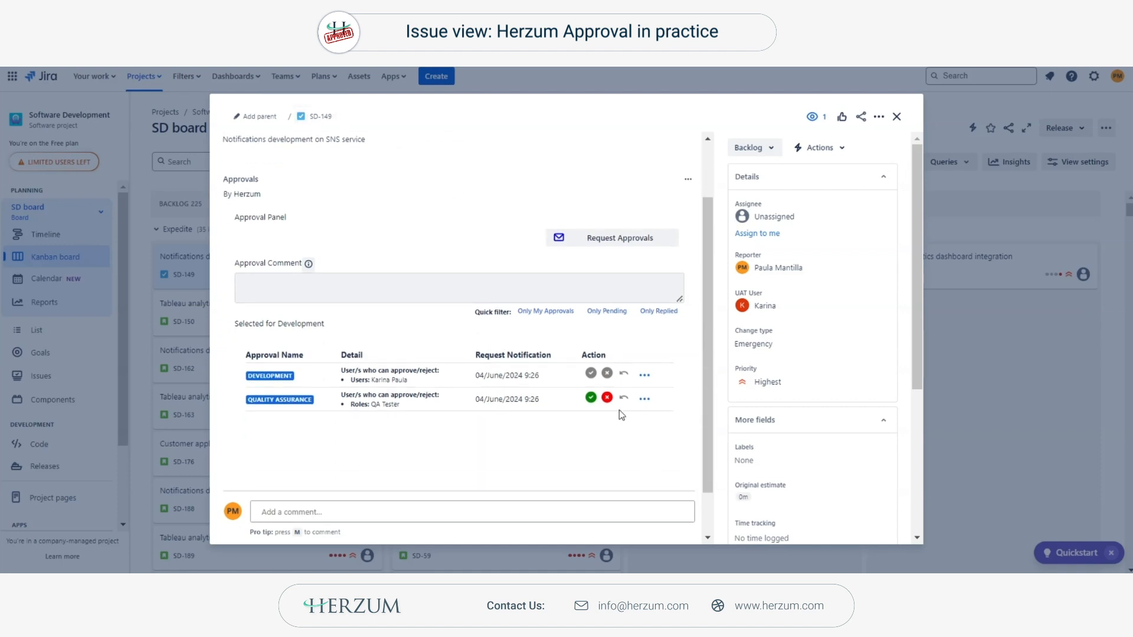
left_click(751, 147)
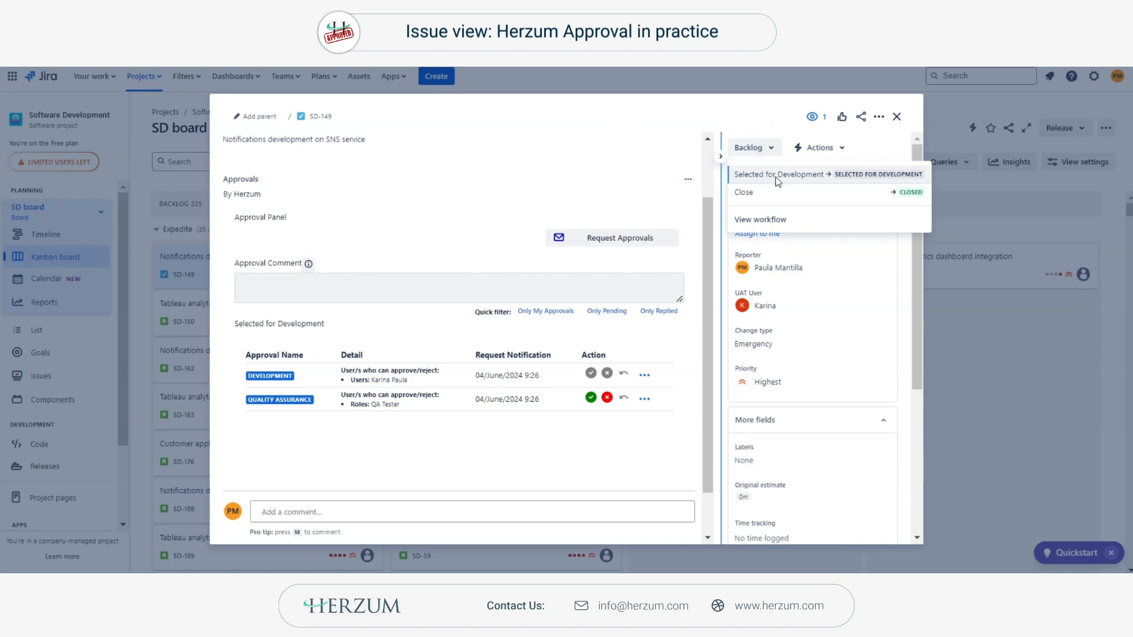
left_click(775, 174)
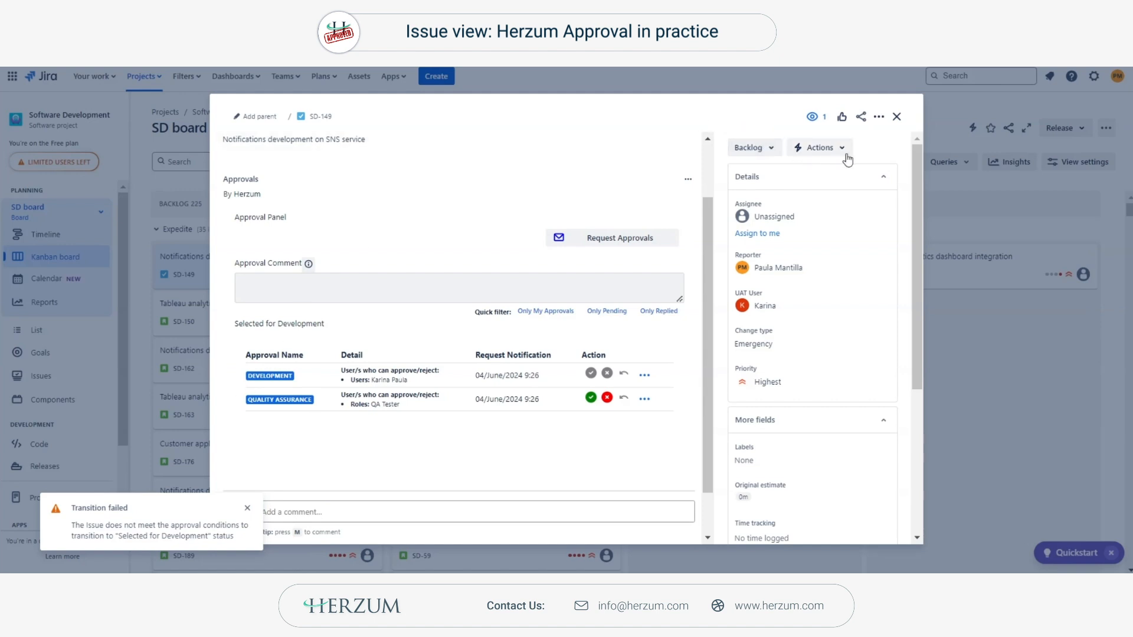
left_click(248, 508)
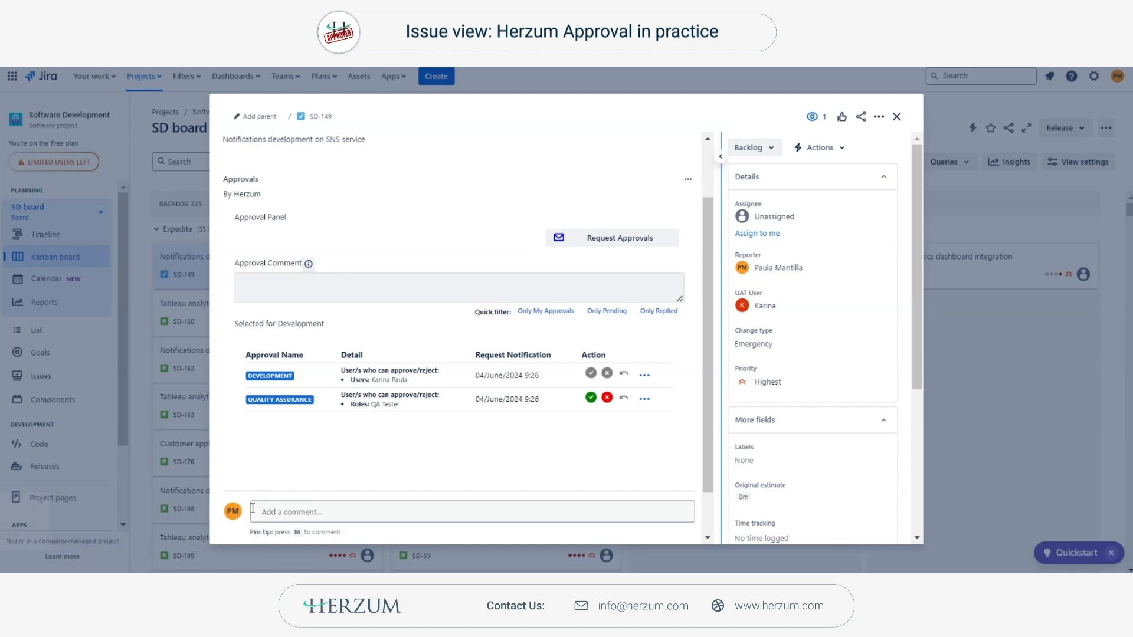
left_click(764, 150)
left_click(767, 193)
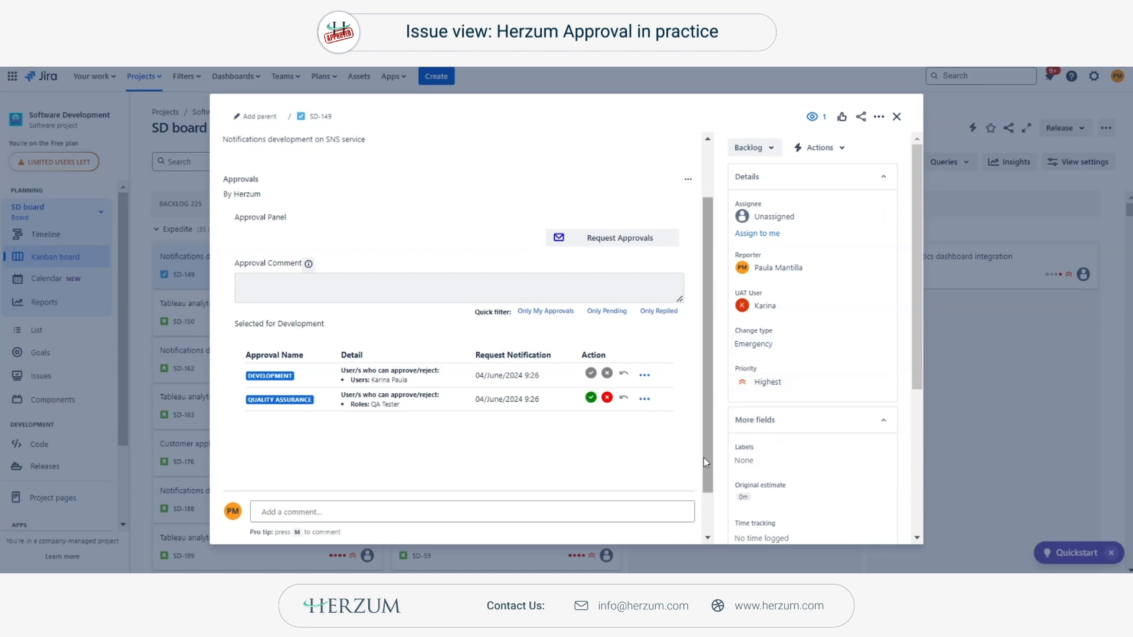
- Approve the Quality assurance approval on issue SD-149
left_click(591, 397)
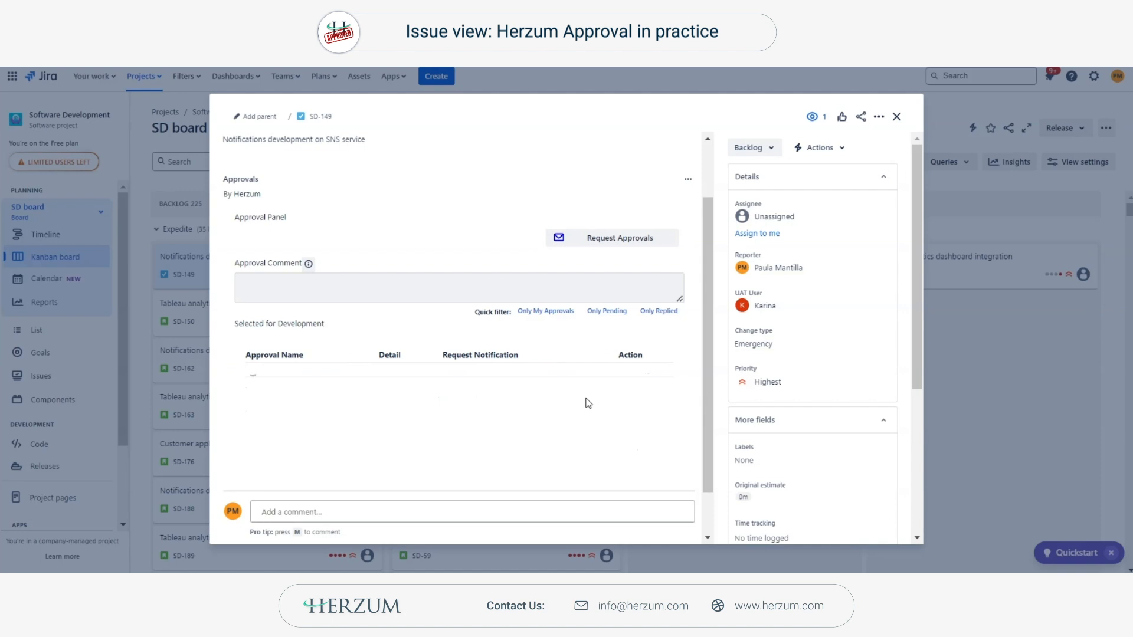